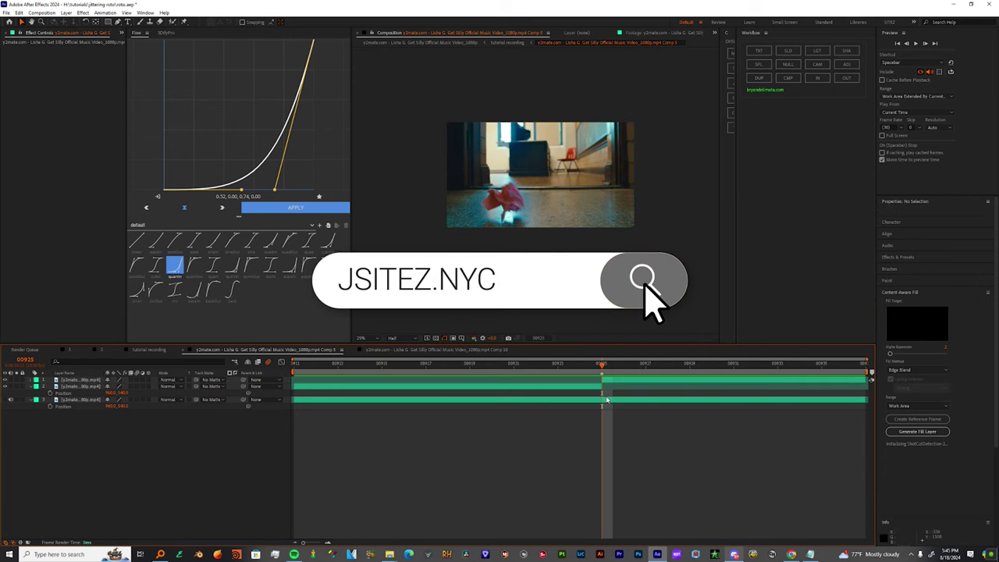
- Delete the footage layer that ends at frame 00925
{"action": "left_click", "coordinate": [607, 400]}
{"action": "left_click", "coordinate": [587, 379]}
{"action": "key", "text": "Delete"}
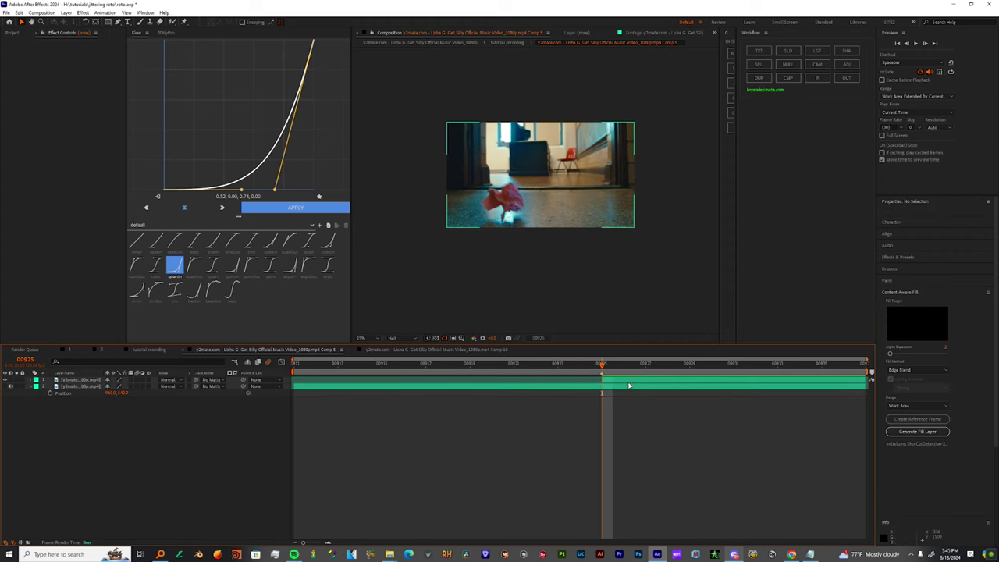
- Freeze the upper clip at frame 00925 and mask out the pink paper by tracing its outline with the Pen tool
{"action": "right_click", "coordinate": [614, 381]}
{"action": "mouse_move", "coordinate": [657, 187]}
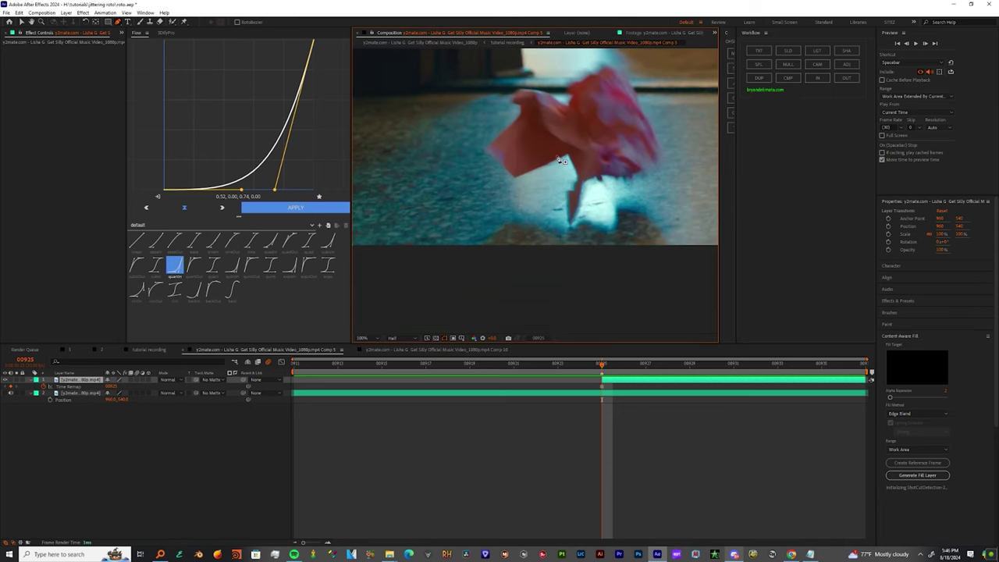
{"action": "left_click", "coordinate": [568, 154]}
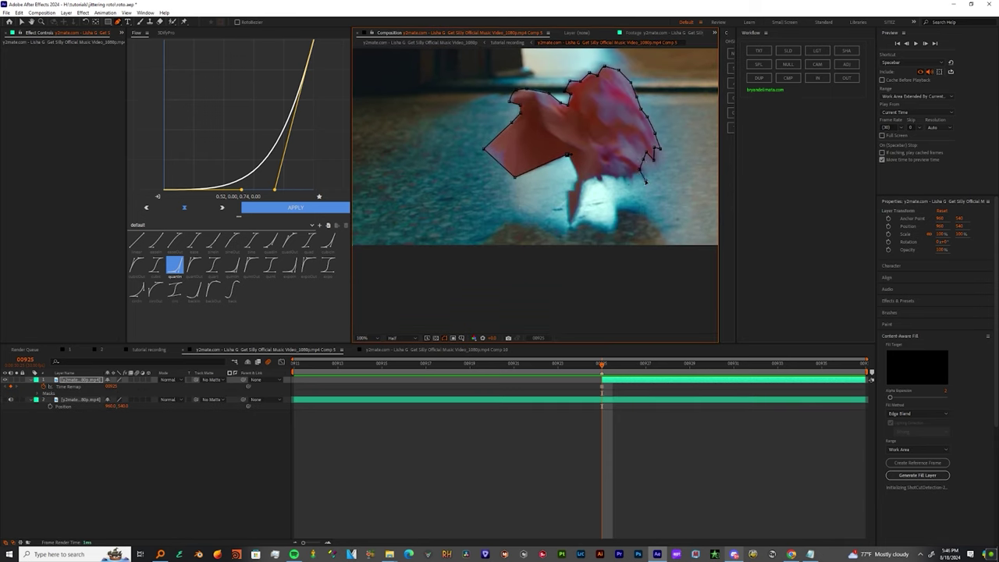
{"action": "scroll", "coordinate": [646, 182], "scroll_direction": "up", "scroll_amount": 1}
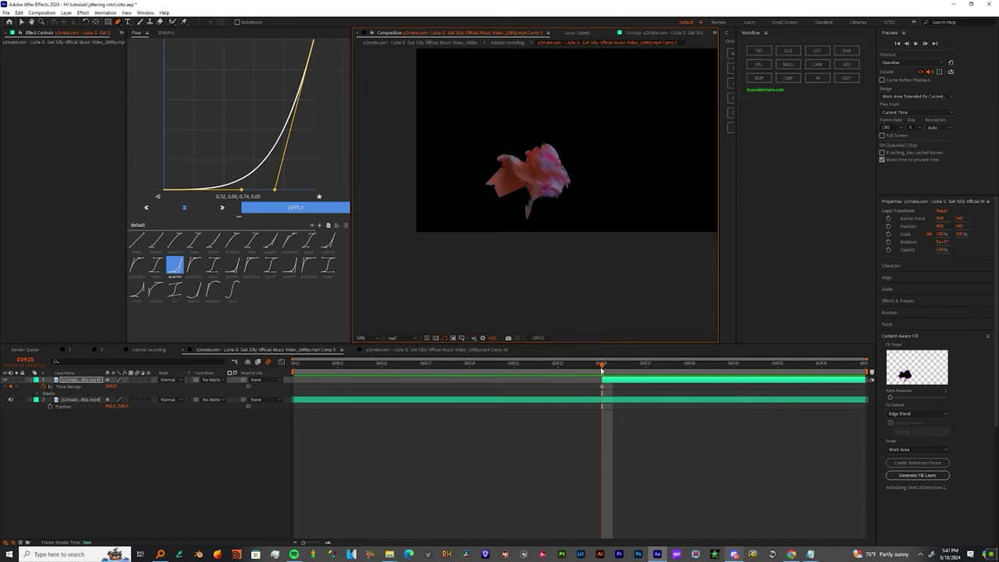
- Pre-compose the masked paper layer, moving all attributes into the new composition and adjusting its duration to the layer's time span
{"action": "right_click", "coordinate": [608, 381]}
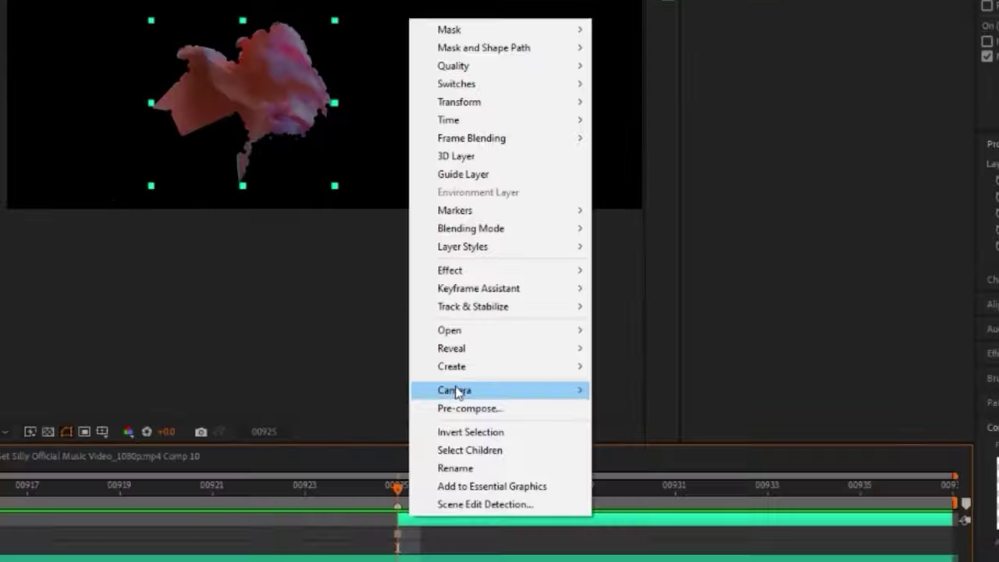
{"action": "left_click", "coordinate": [671, 325]}
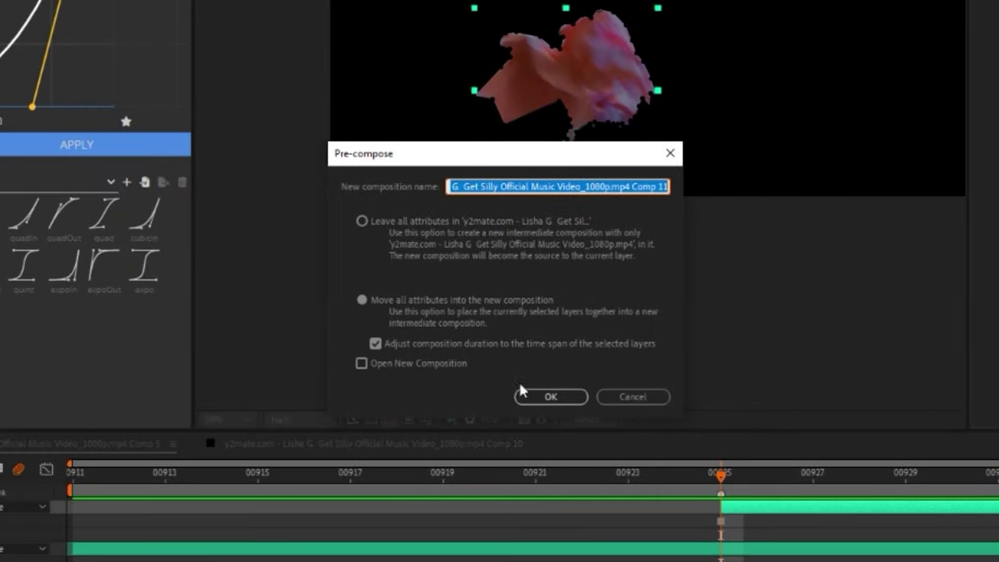
{"action": "left_click", "coordinate": [525, 394]}
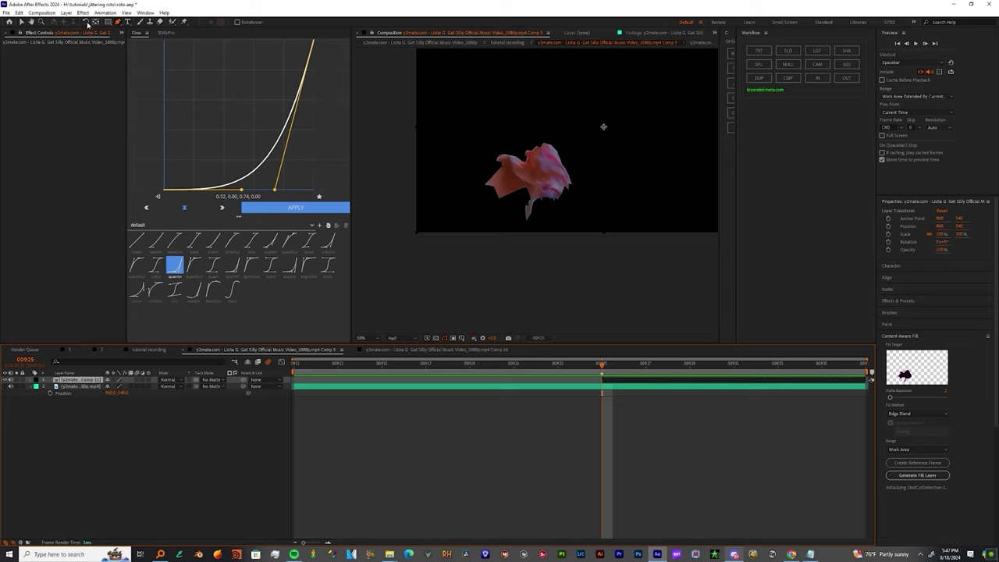
- Centre the precomp's anchor point on the paper and keyframe its Scale at 100% at frame 00925 with proportions unlinked
{"action": "left_click", "coordinate": [96, 22]}
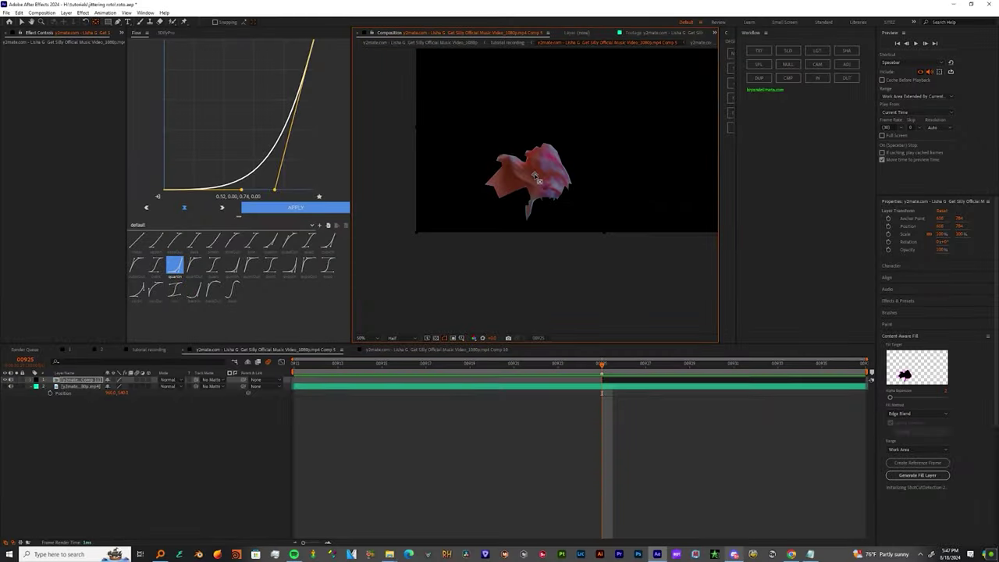
{"action": "key", "text": "s"}
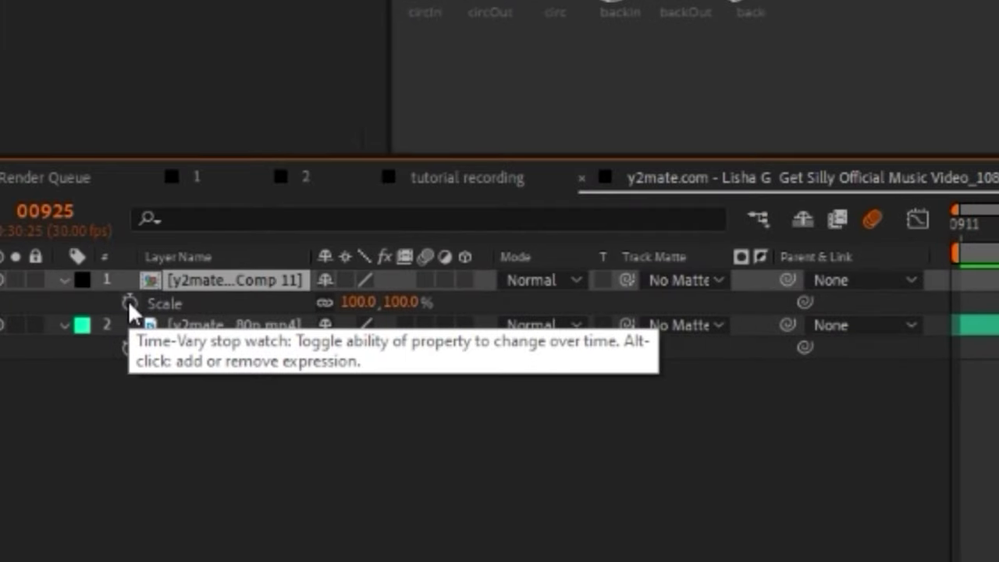
{"action": "left_click", "coordinate": [325, 302]}
{"action": "mouse_move", "coordinate": [390, 312]}
{"action": "left_mouse_down"}
{"action": "mouse_move", "coordinate": [426, 307]}
{"action": "mouse_move", "coordinate": [350, 315]}
{"action": "mouse_move", "coordinate": [398, 307]}
{"action": "mouse_move", "coordinate": [394, 318]}
{"action": "left_mouse_up"}
{"action": "key", "text": "ctrl+z"}
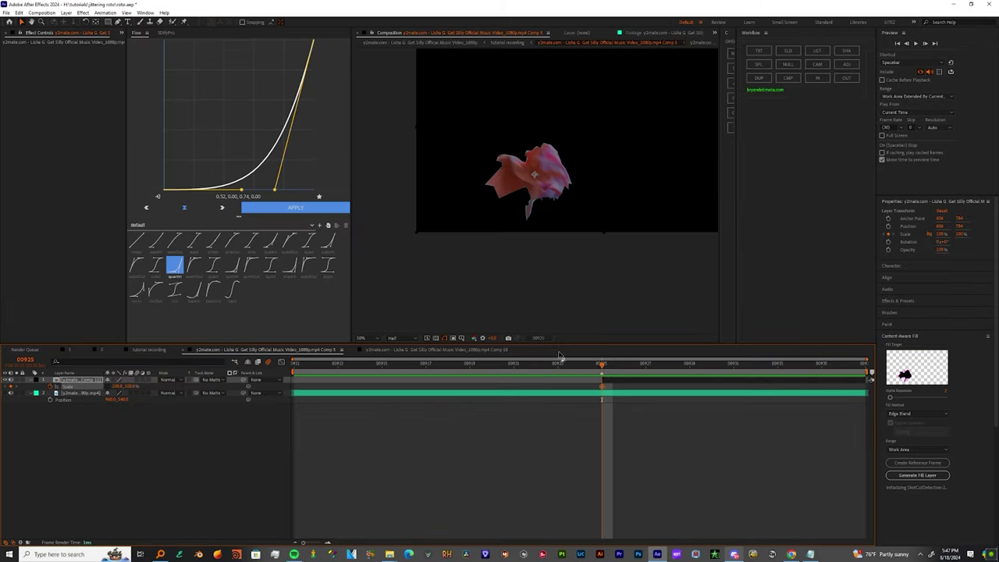
- Keyframe the paper's Scale at frame 00927 with 146% width and 100% height, and preview the stretch
{"action": "key", "text": "Page_Down"}
{"action": "key", "text": "Page_Down"}
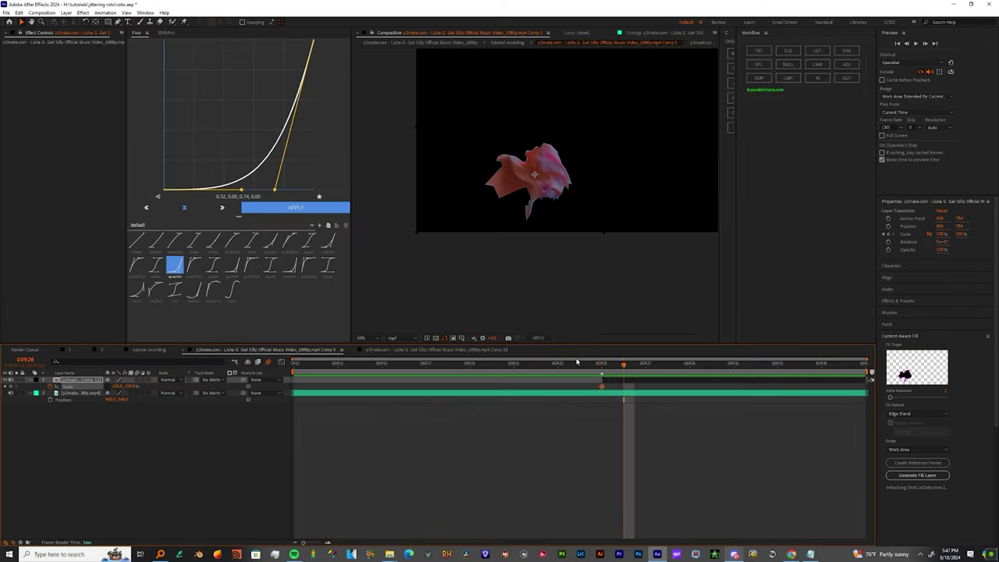
{"action": "left_click_drag", "start_coordinate": [123, 386], "coordinate": [139, 386]}
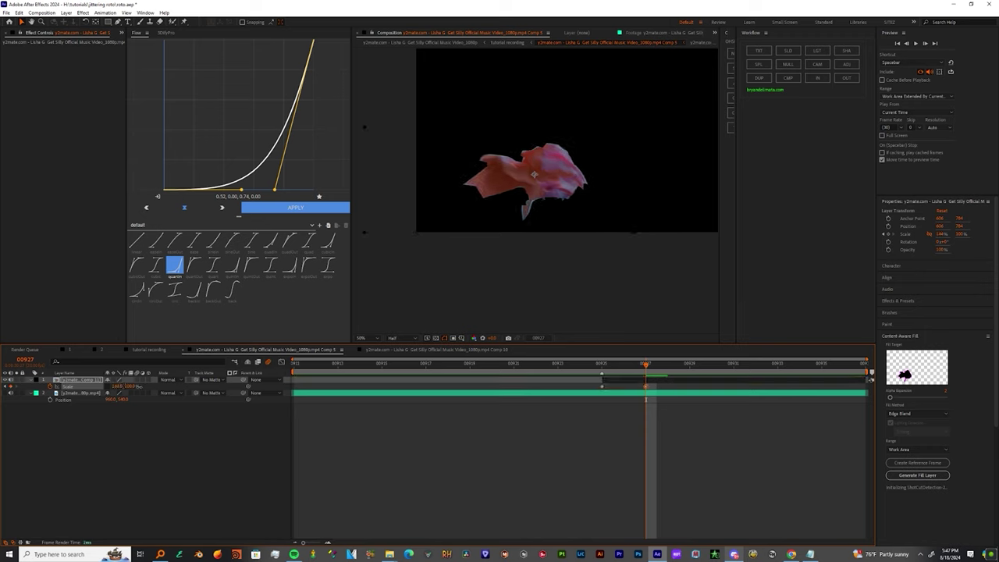
{"action": "left_click", "coordinate": [602, 386], "text": "shift"}
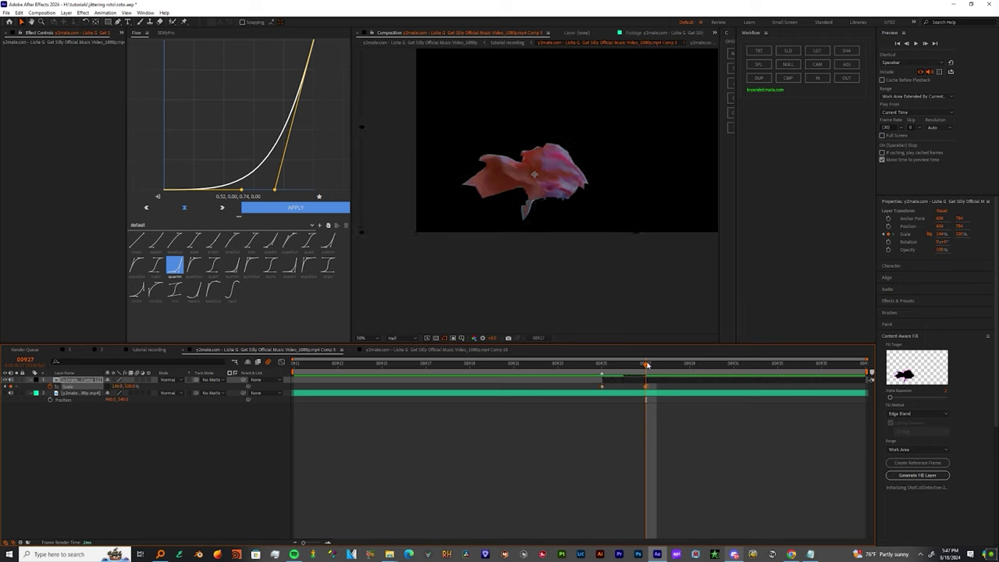
{"action": "key", "text": "space"}
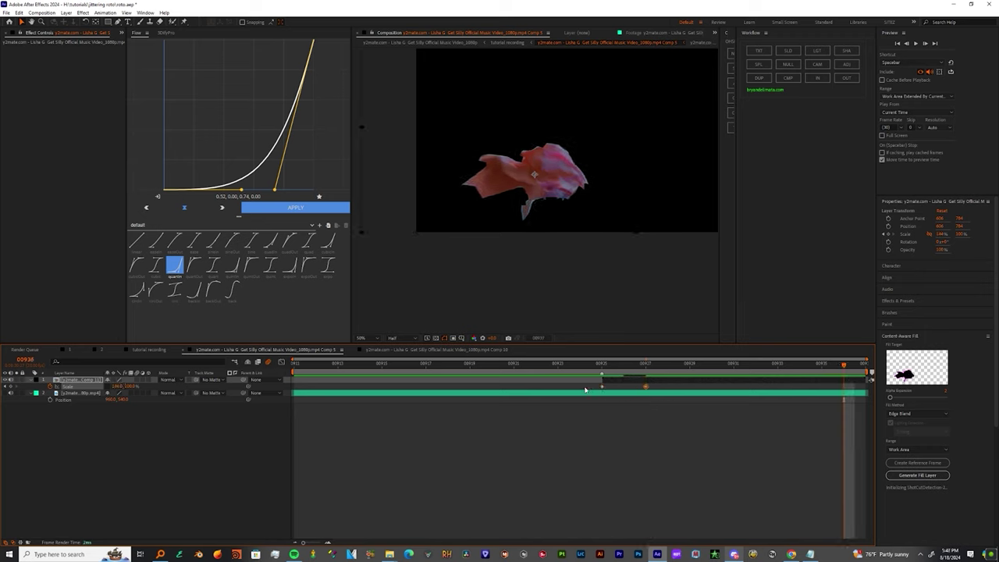
- Add the expression loopOut("pingpong") to the paper layer's Scale and preview the looping jitter
{"action": "left_click", "coordinate": [602, 386]}
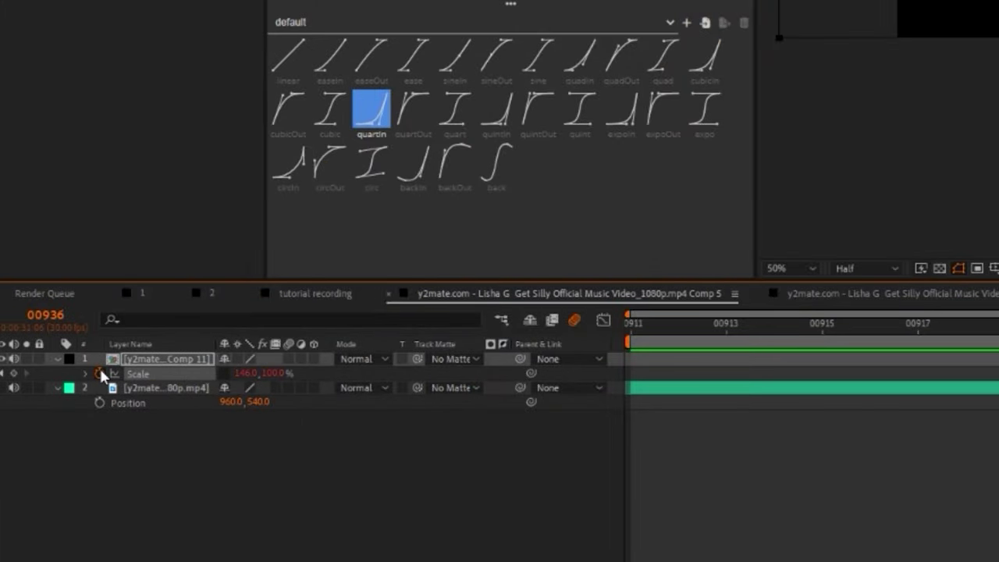
{"action": "left_click", "coordinate": [99, 374], "text": "alt"}
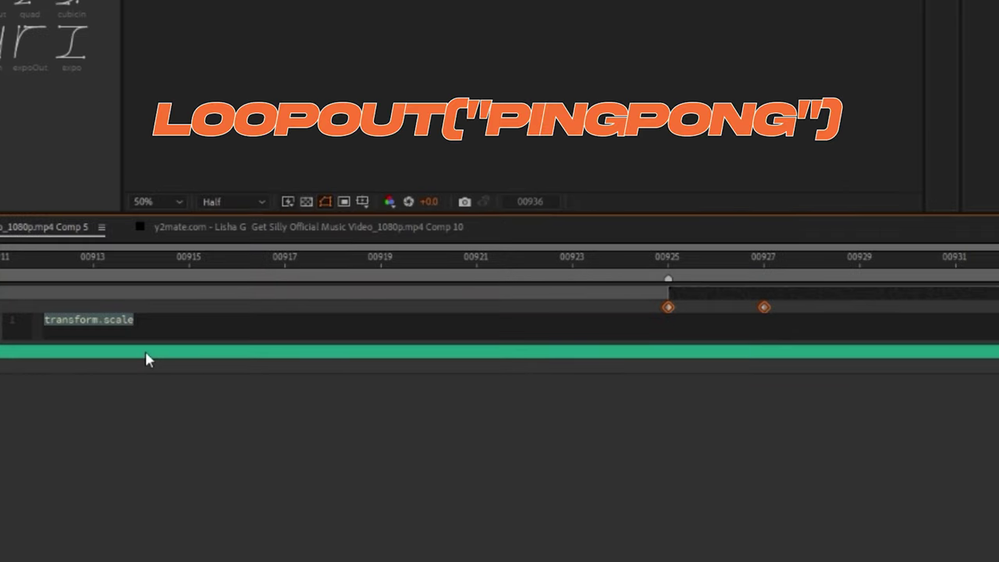
{"action": "type", "text": "loopOut(\"pingpong"}
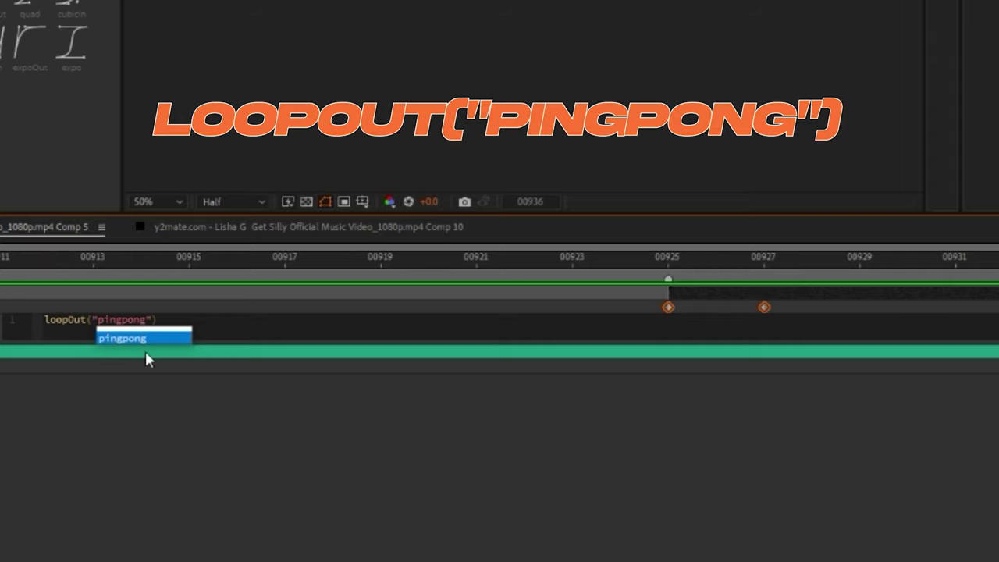
{"action": "key", "text": "Right"}
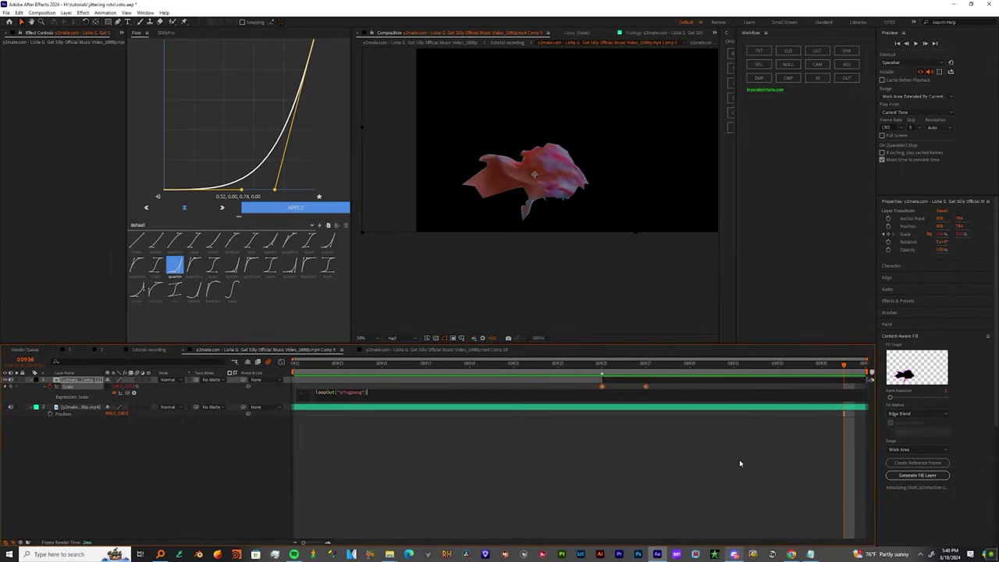
{"action": "left_click", "coordinate": [720, 457]}
{"action": "key", "text": "space"}
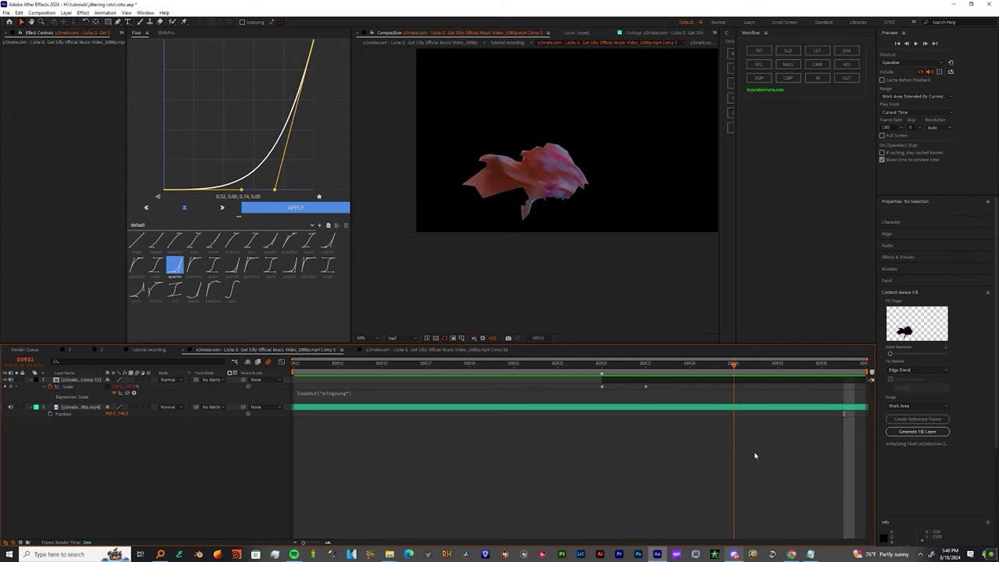
{"action": "key", "text": "space"}
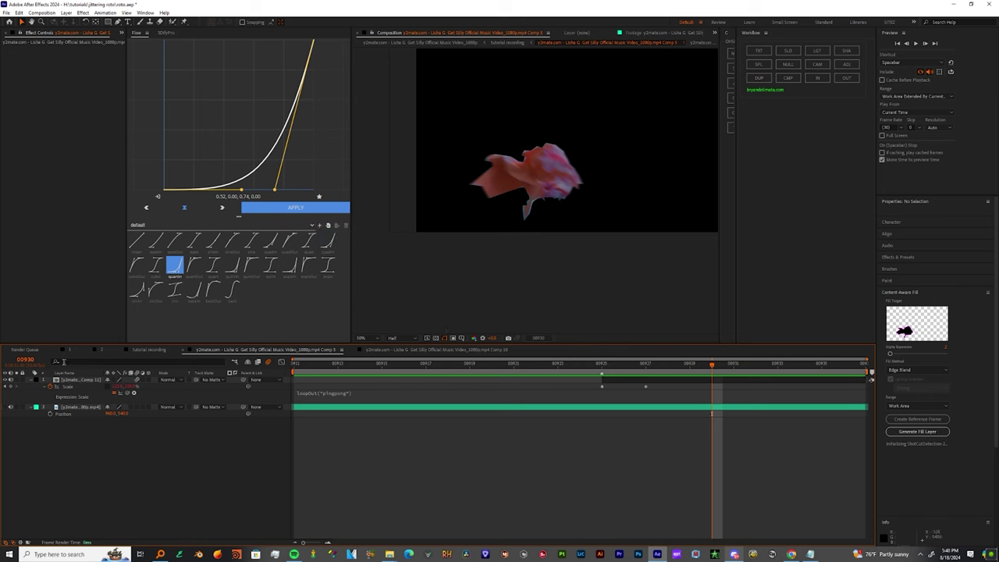
- Turn on the background footage layer's visibility and split it at frame 00925
{"action": "right_click", "coordinate": [77, 382]}
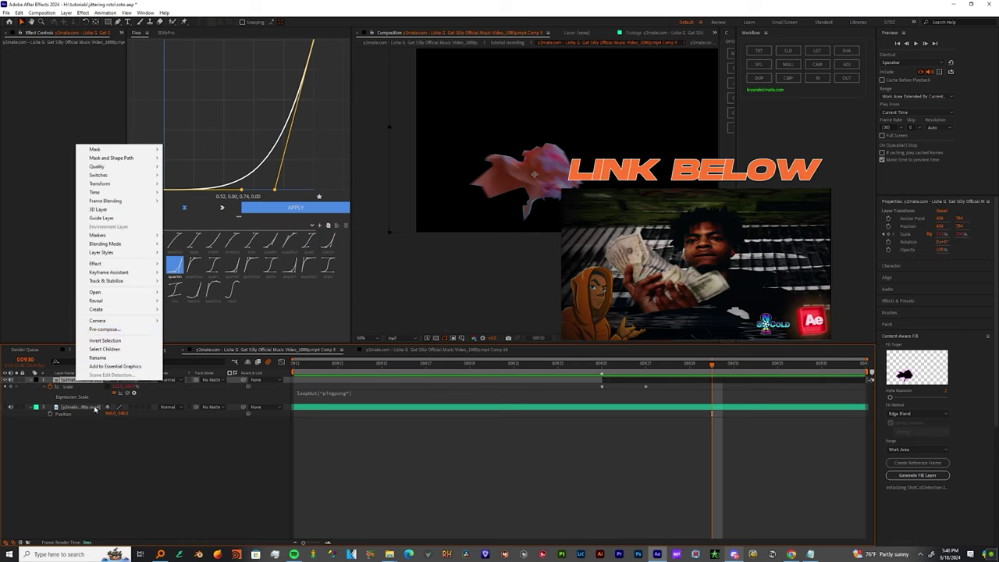
{"action": "left_click", "coordinate": [72, 393]}
{"action": "left_click", "coordinate": [79, 381]}
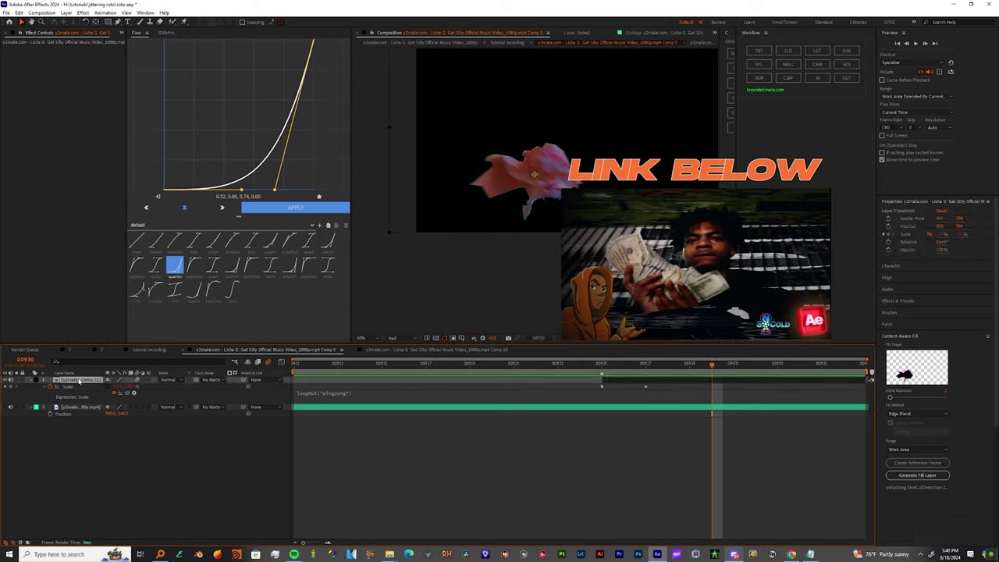
{"action": "left_click", "coordinate": [11, 407]}
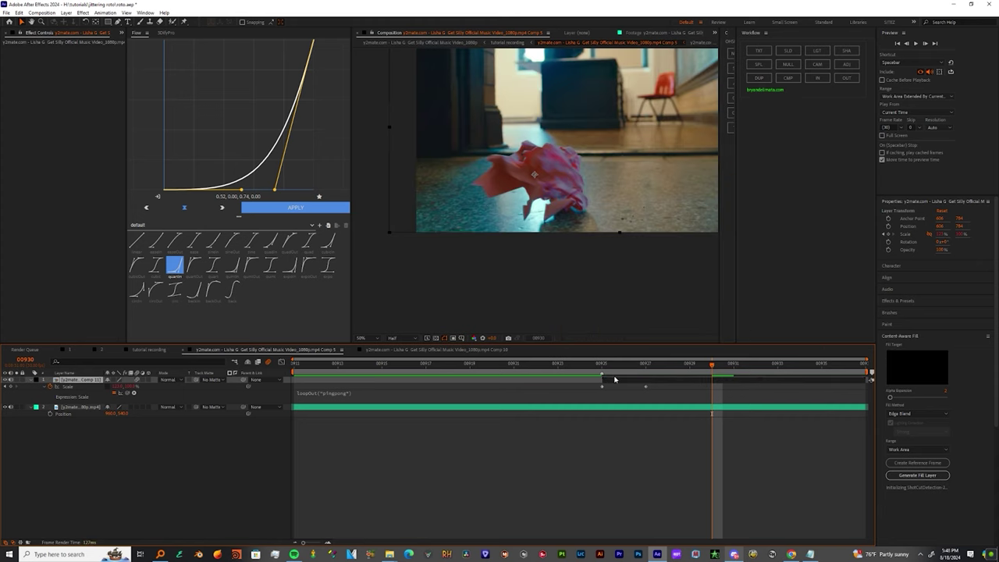
{"action": "key", "text": "Page_Up"}
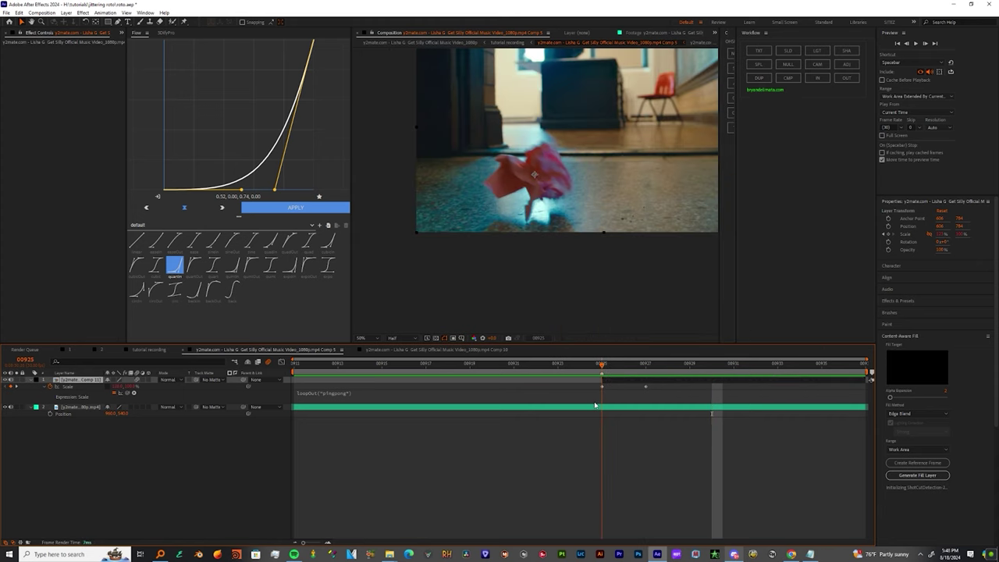
{"action": "key", "text": "ctrl+shift+d"}
- Search the effects for "drop" and add a drop shadow to the paper layer
{"action": "left_click", "coordinate": [613, 381]}
{"action": "key", "text": "ctrl+space"}
{"action": "type", "text": "drop"}
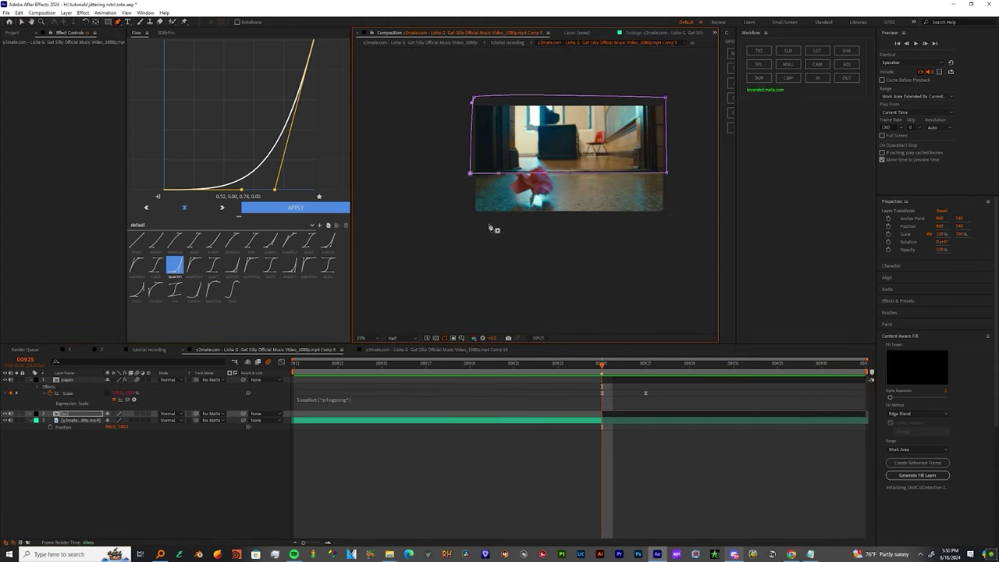
{"action": "left_click", "coordinate": [155, 468]}
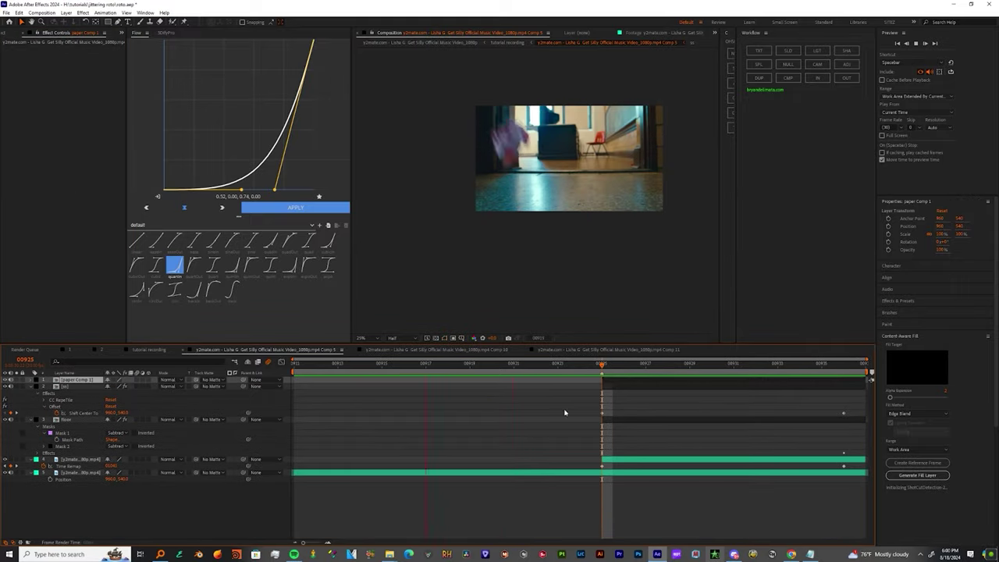
- Search the effects for "rs" with the paper Comp 1 layer selected
{"action": "key", "text": "ctrl+space"}
{"action": "type", "text": "rs"}
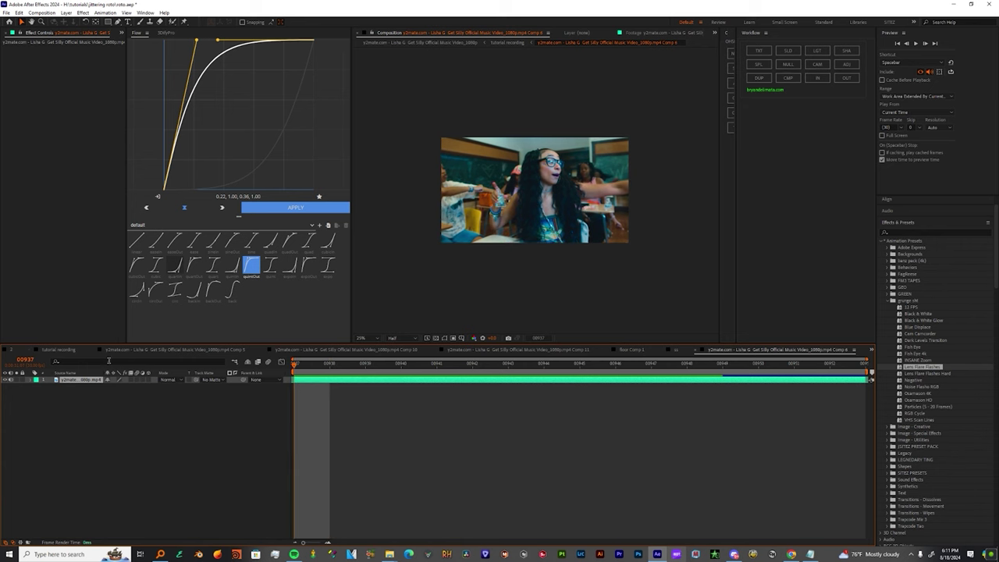
- Look through the footage in composition 2 and return to the composition with the classroom clip
{"action": "scroll", "coordinate": [83, 349], "scroll_direction": "up", "scroll_amount": 4}
{"action": "scroll", "coordinate": [89, 349], "scroll_direction": "down", "scroll_amount": 2}
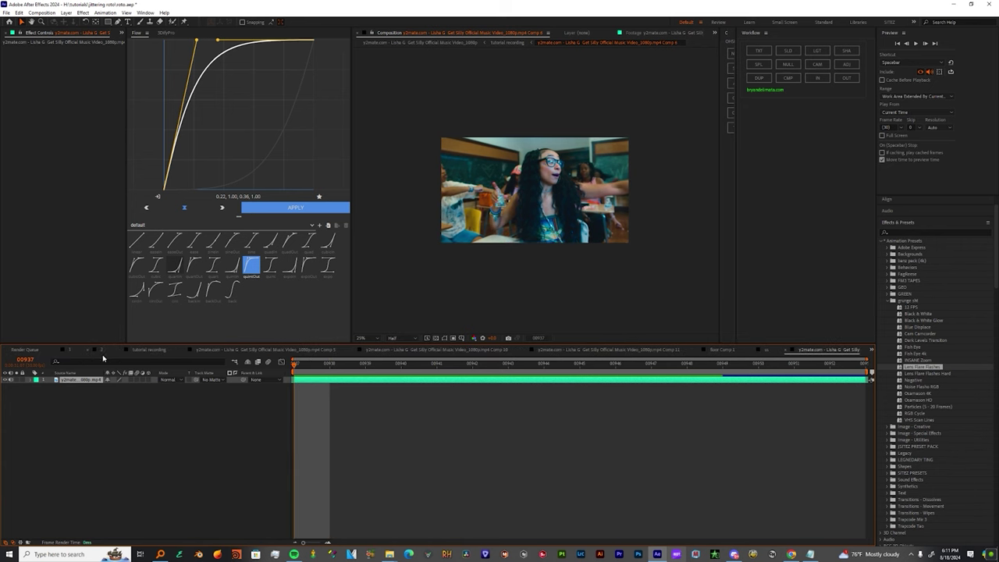
{"action": "left_click", "coordinate": [103, 351]}
{"action": "left_click", "coordinate": [103, 350]}
{"action": "left_click_drag", "start_coordinate": [554, 367], "coordinate": [572, 400]}
{"action": "scroll", "coordinate": [739, 351], "scroll_direction": "down", "scroll_amount": 3}
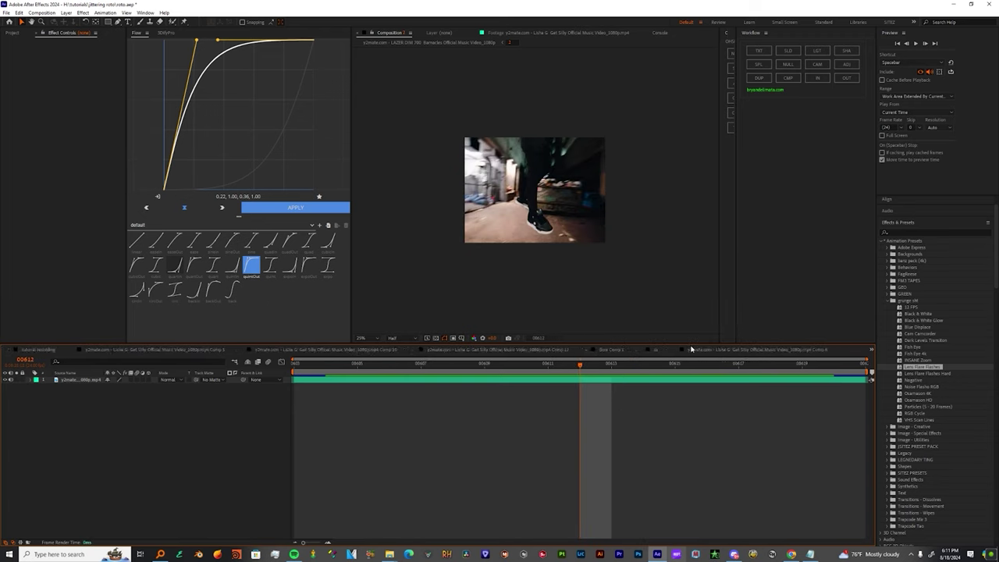
{"action": "left_click", "coordinate": [710, 351]}
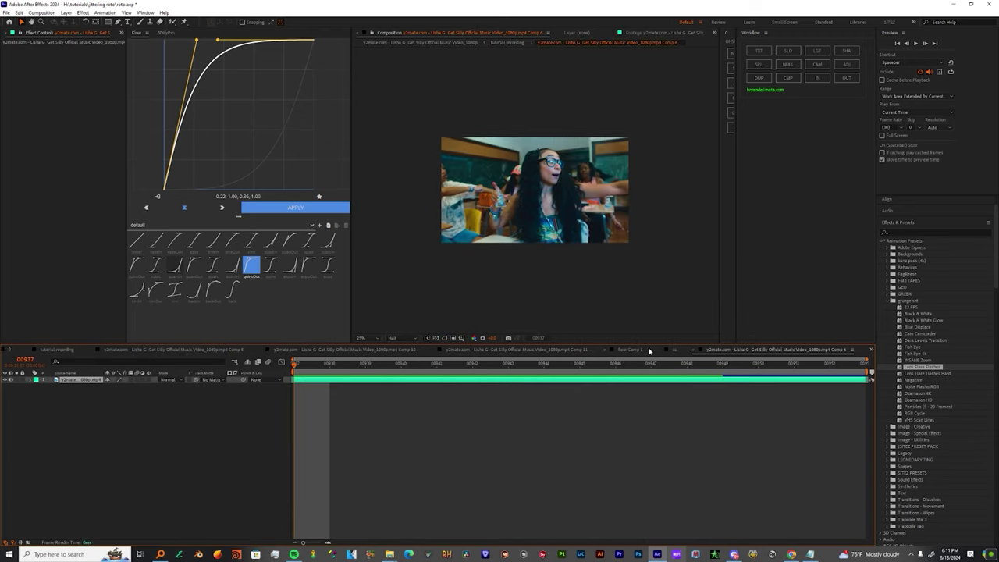
- Duplicate the classroom clip and use Roto Brush on the top copy to select the woman in the foreground
{"action": "key", "text": "ctrl+d"}
{"action": "double_click", "coordinate": [343, 381]}
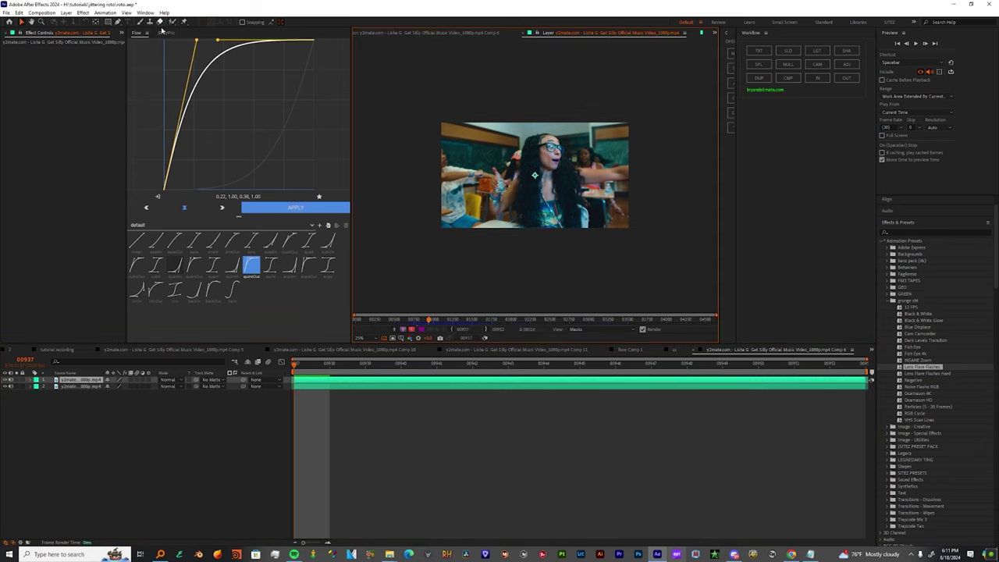
{"action": "left_click_drag", "start_coordinate": [497, 197], "coordinate": [501, 205]}
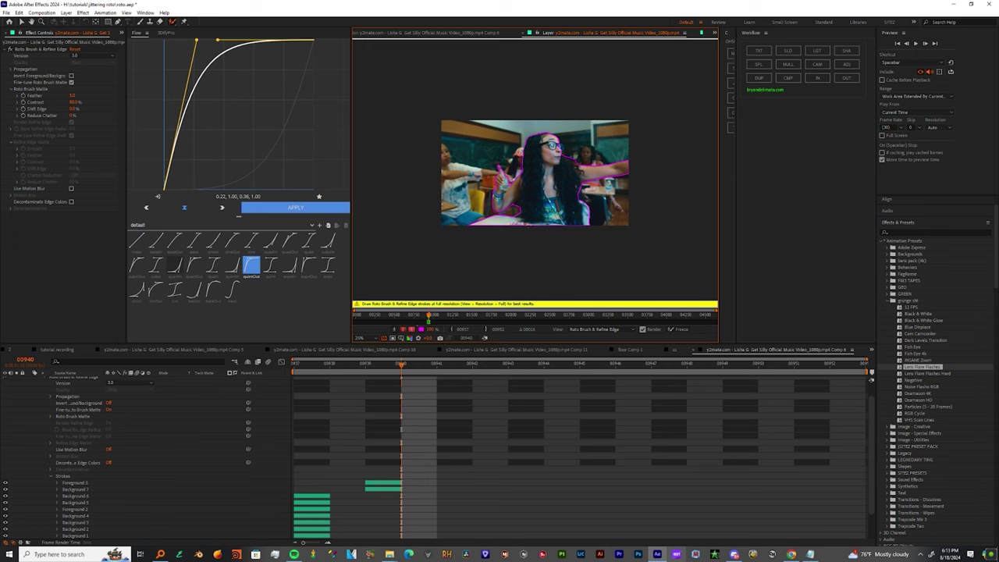
- Propagate the woman's Roto Brush matte frame by frame from 00940 to 00950, correct it with strokes, and freeze it
{"action": "key", "text": "Page_Down"}
{"action": "key", "text": "Page_Down"}
{"action": "key", "text": "Page_Down"}
{"action": "key", "text": "Page_Down"}
{"action": "key", "text": "Page_Down"}
{"action": "key", "text": "Page_Down"}
{"action": "key", "text": "Page_Down"}
{"action": "key", "text": "Page_Down"}
{"action": "key", "text": "Page_Down"}
{"action": "key", "text": "Page_Down"}
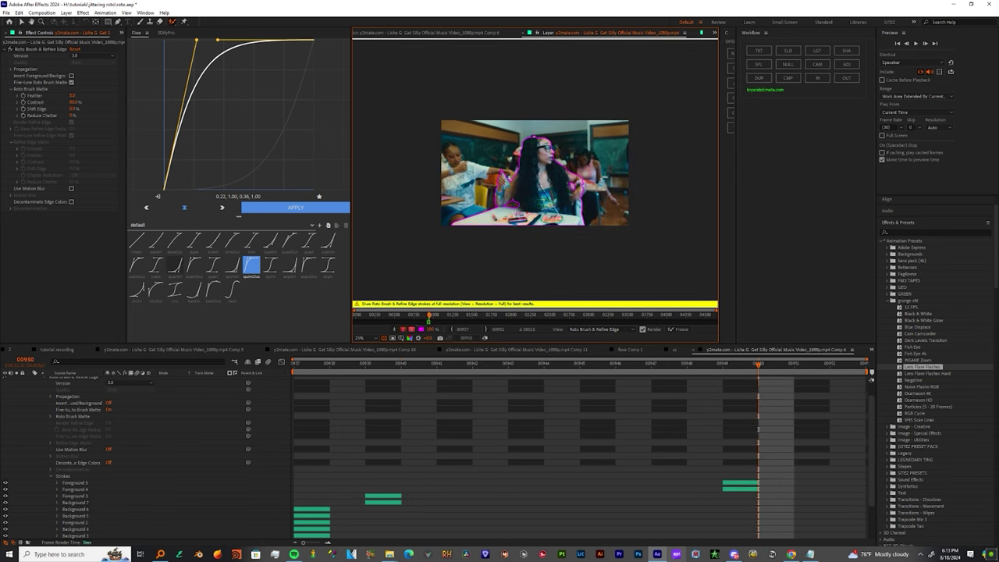
{"action": "scroll", "coordinate": [609, 365], "scroll_direction": "up", "scroll_amount": 2}
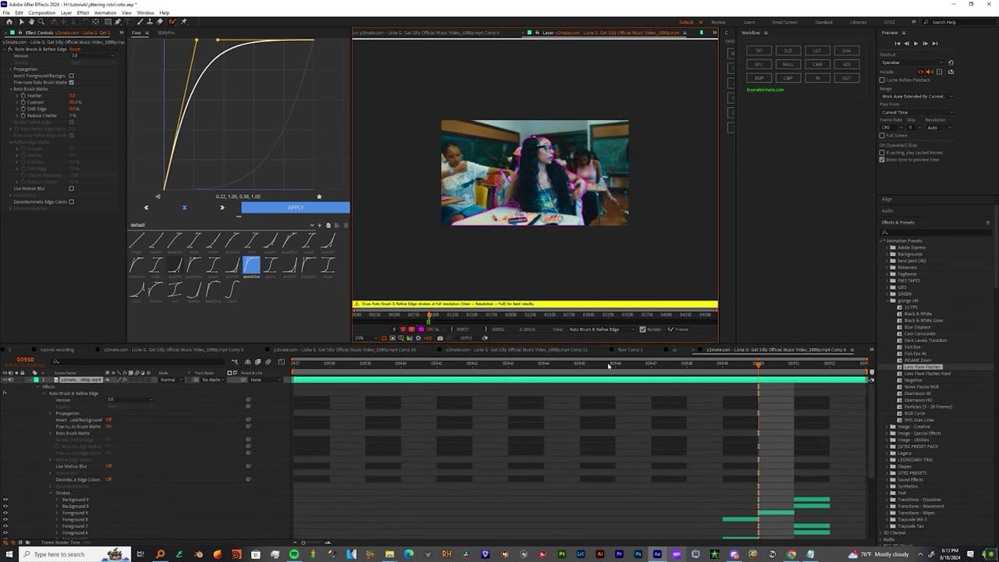
{"action": "left_click", "coordinate": [680, 330]}
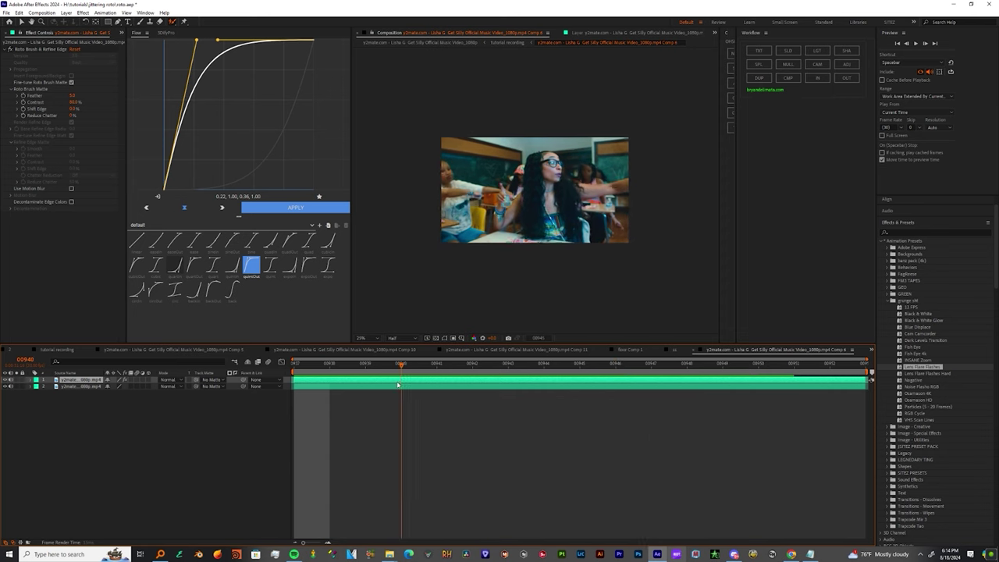
- Collapse the Roto Brush effect and pre-compose the woman's cutout layer, moving all attributes into the new composition
{"action": "left_click", "coordinate": [5, 49]}
{"action": "left_click", "coordinate": [28, 49]}
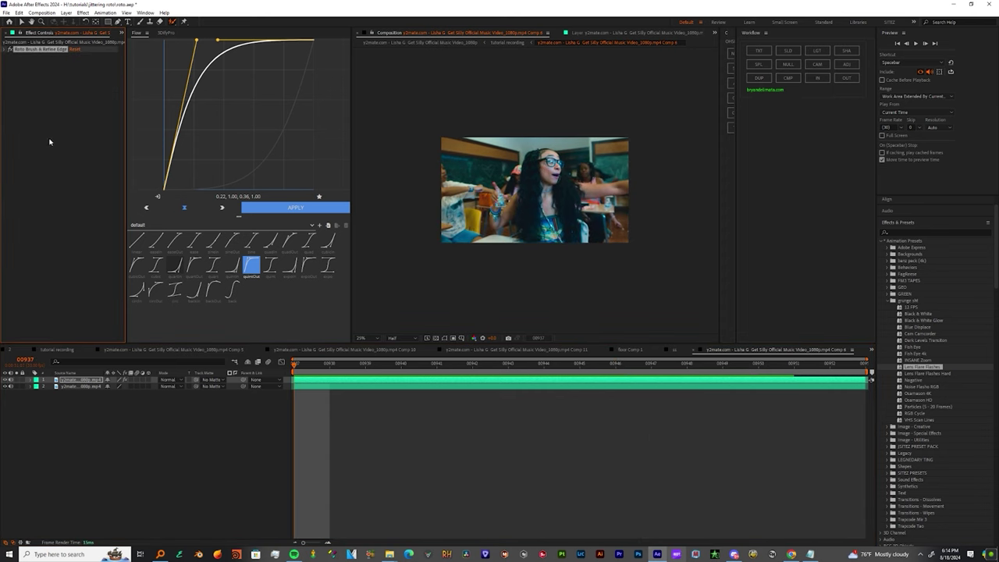
{"action": "right_click", "coordinate": [82, 382]}
{"action": "left_click", "coordinate": [110, 340]}
{"action": "left_click", "coordinate": [521, 332]}
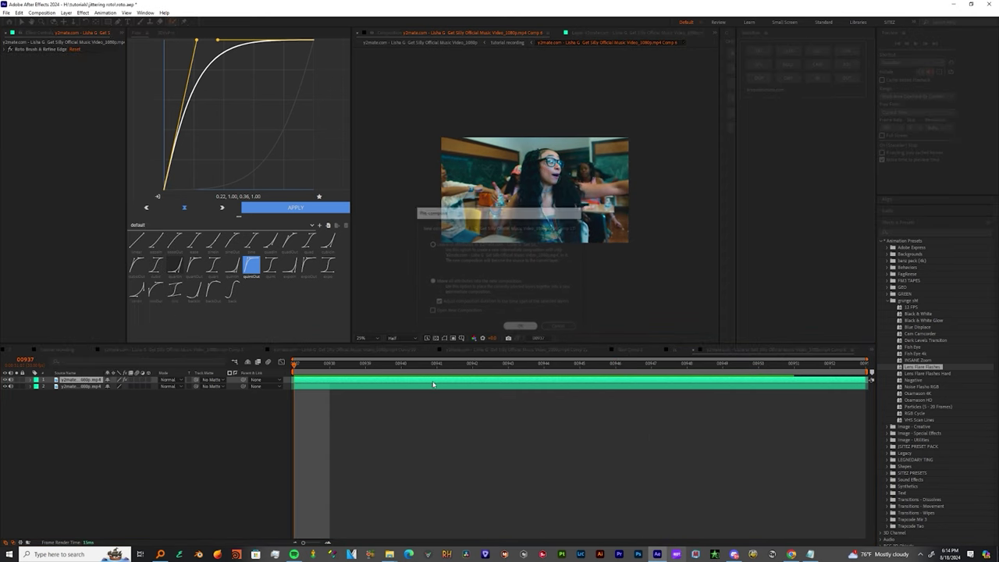
- Find the Motion Tile effect in the effect search and apply it to the background classroom clip
{"action": "key", "text": "ctrl+space"}
{"action": "type", "text": "motrion"}
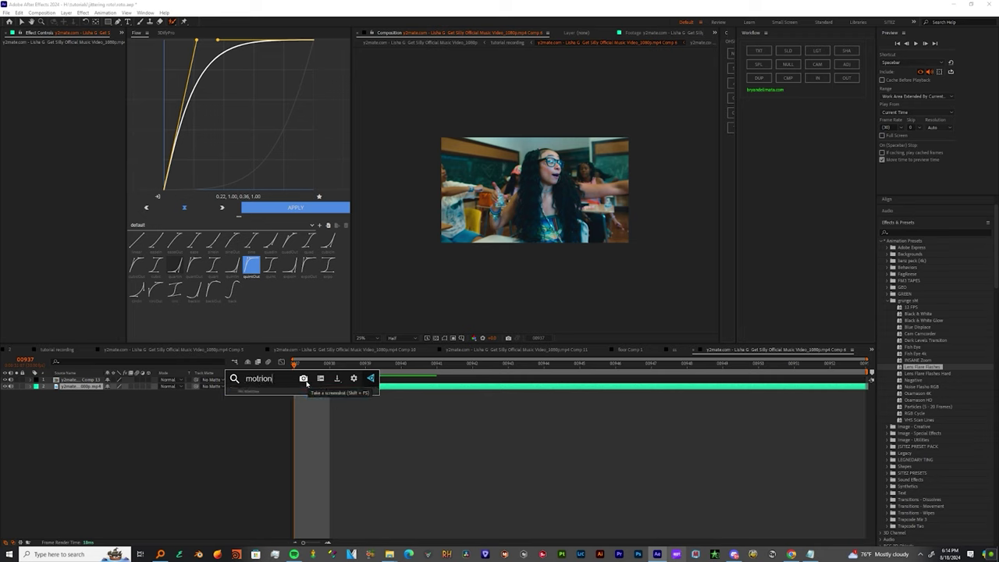
{"action": "key", "text": "BackSpace"}
{"action": "key", "text": "BackSpace"}
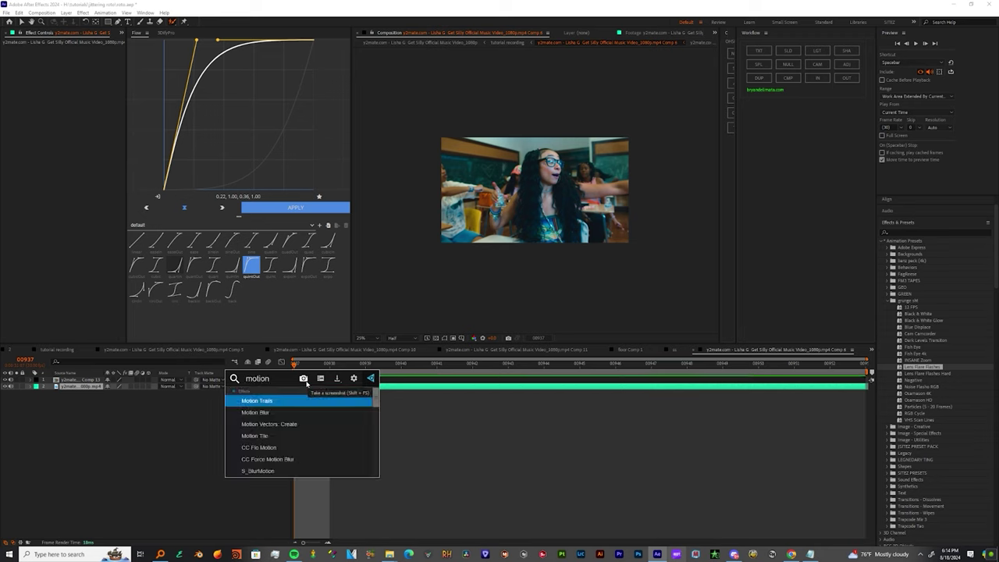
{"action": "key", "text": "Down"}
{"action": "key", "text": "Down"}
{"action": "key", "text": "Down"}
{"action": "key", "text": "Return"}
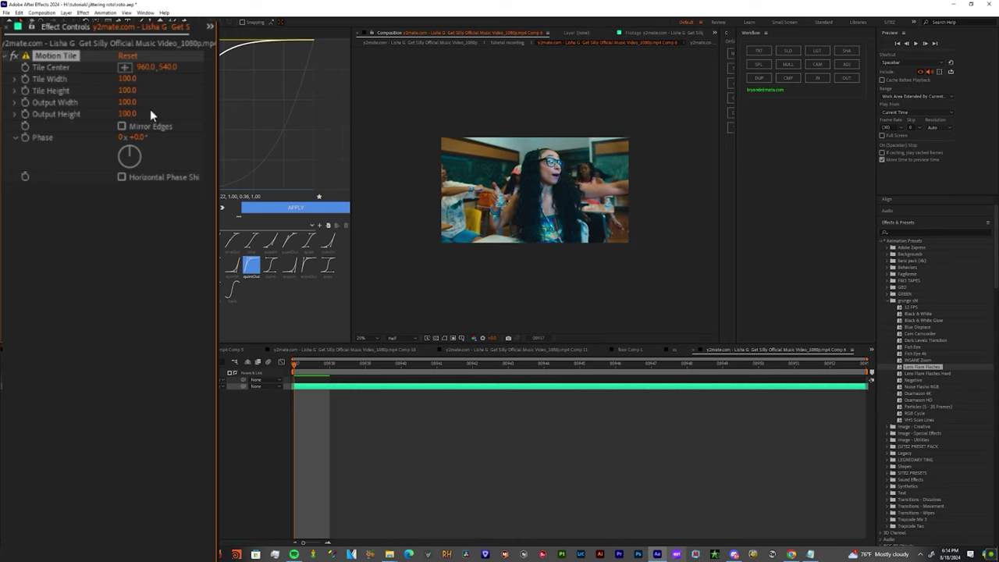
- Set the Motion Tile output width and output height to 200
{"action": "left_click", "coordinate": [127, 102]}
{"action": "type", "text": "200"}
{"action": "key", "text": "Tab"}
{"action": "type", "text": "2"}
- Find the Offset effect in the effect search and apply it to the background classroom clip
{"action": "key", "text": "ctrl+space"}
{"action": "type", "text": "offse"}
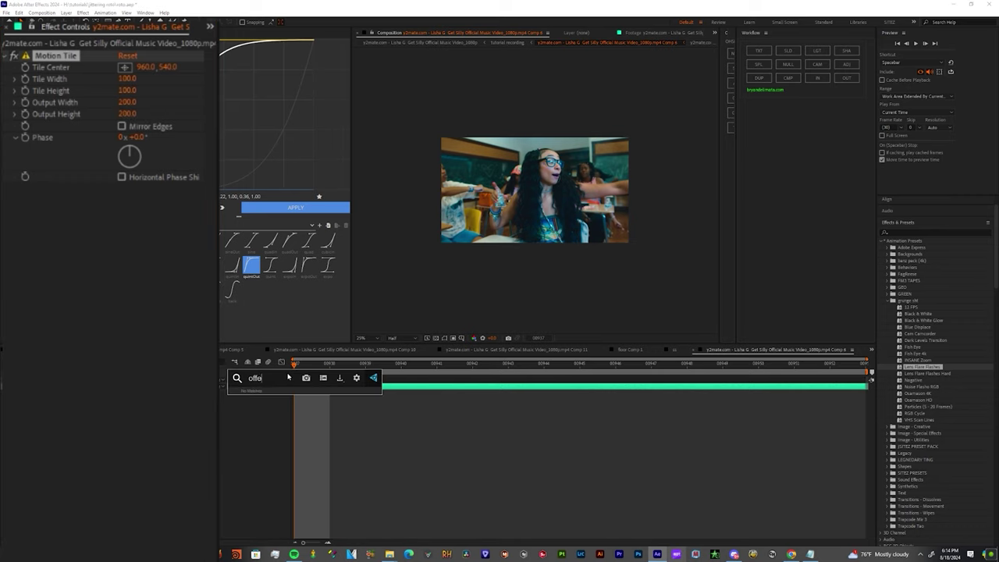
{"action": "key", "text": "Down"}
{"action": "key", "text": "Down"}
{"action": "key", "text": "Up"}
{"action": "key", "text": "Up"}
{"action": "key", "text": "Return"}
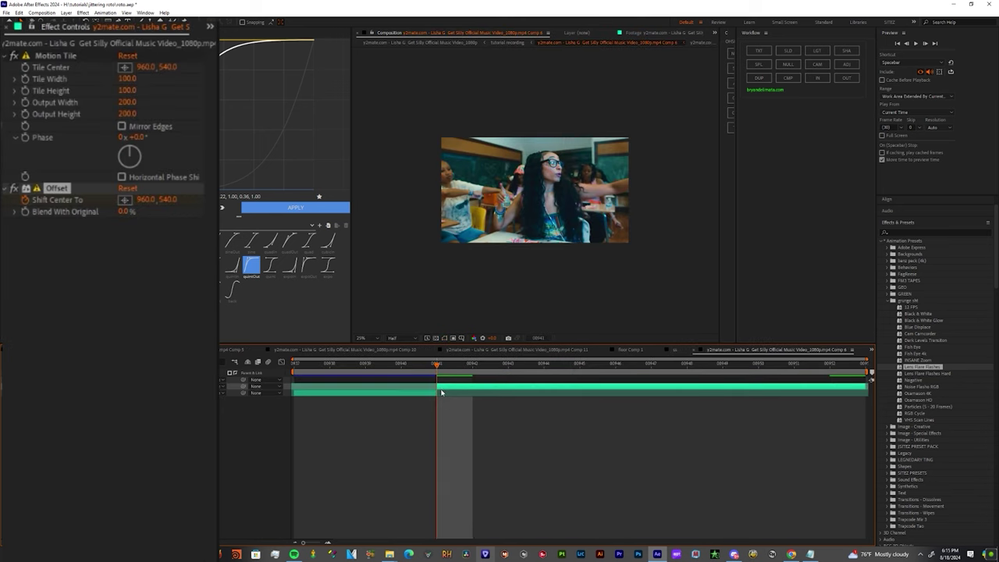
- Enable time remapping on the background clip segment that starts at frame 00941
{"action": "right_click", "coordinate": [439, 385]}
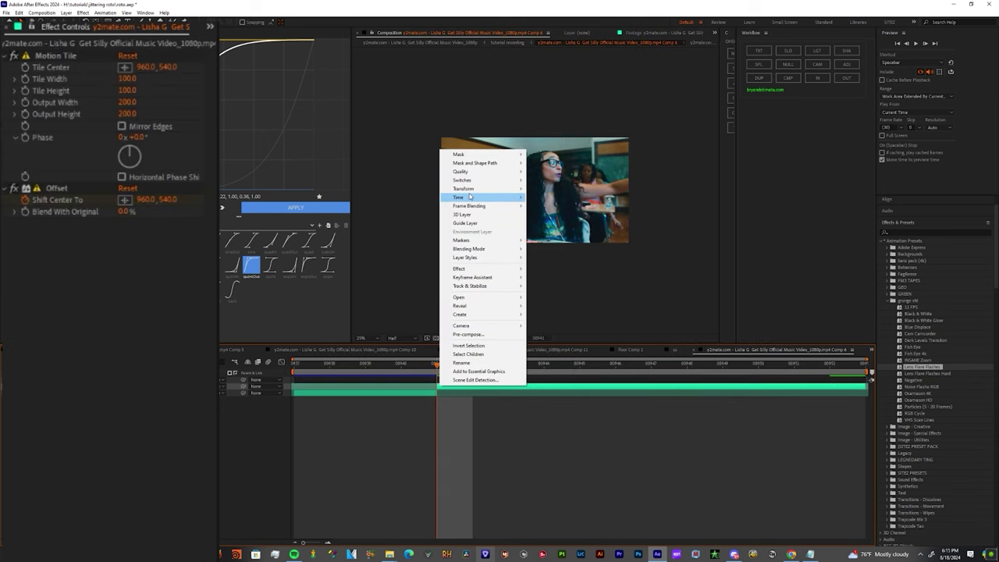
{"action": "mouse_move", "coordinate": [469, 198]}
{"action": "left_click", "coordinate": [589, 205]}
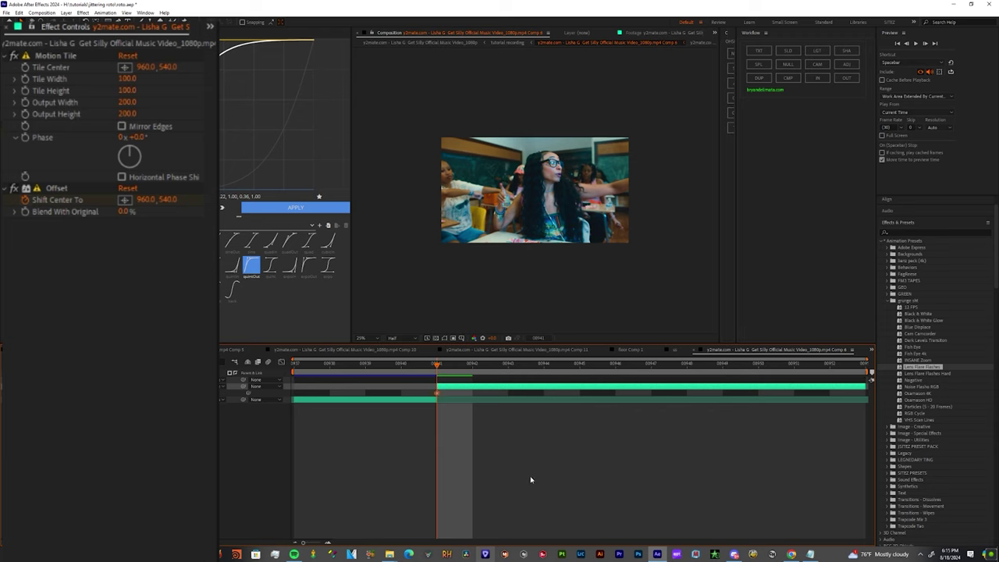
- Keyframe a large horizontal Shift Center To value in the Offset effect at frame 00952 to slide the background sideways
{"action": "left_click_drag", "start_coordinate": [147, 199], "coordinate": [215, 200]}
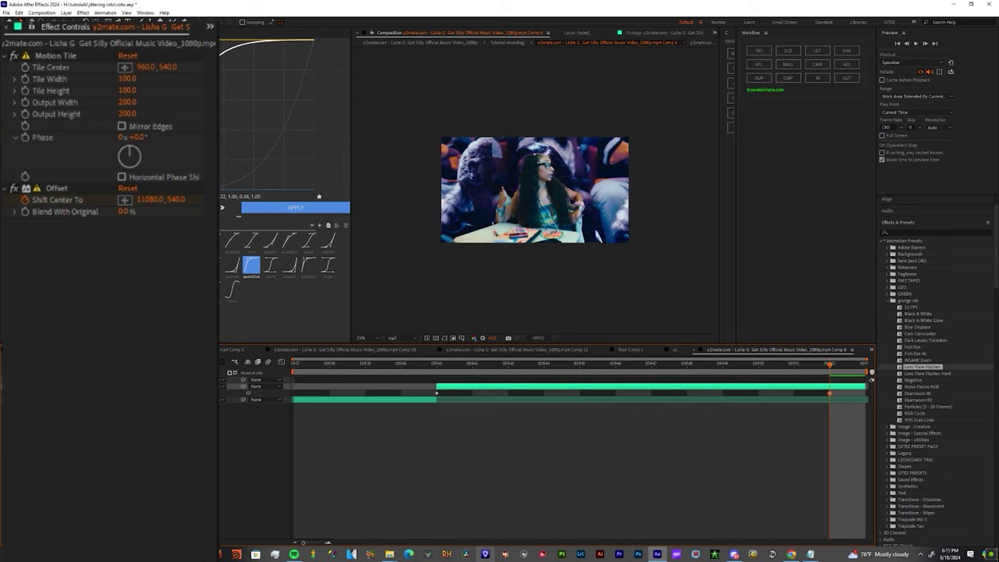
{"action": "left_click", "coordinate": [194, 201]}
{"action": "left_click", "coordinate": [179, 215]}
{"action": "left_click_drag", "start_coordinate": [151, 198], "coordinate": [185, 203]}
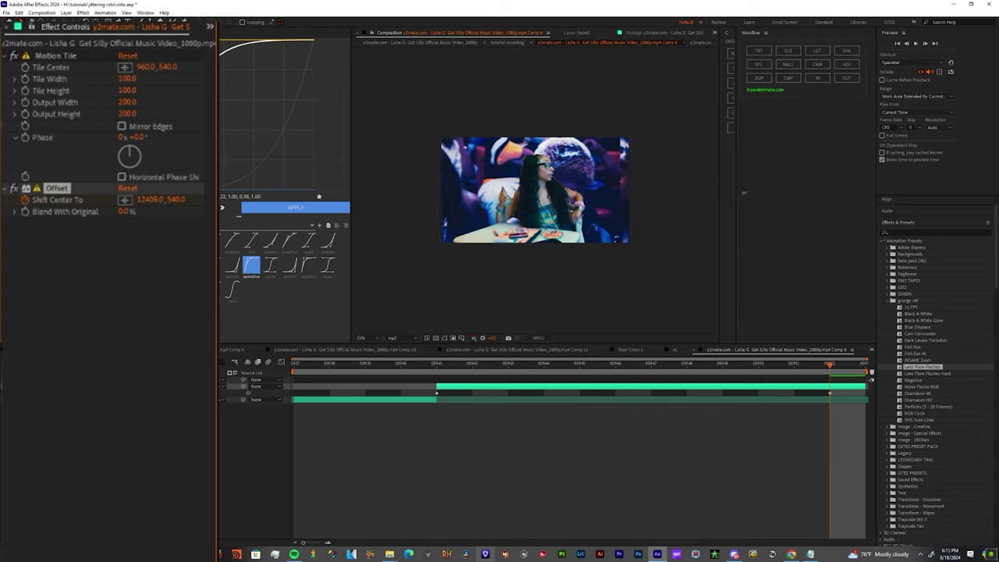
{"action": "left_click_drag", "start_coordinate": [744, 193], "coordinate": [769, 190]}
- Return to frame 00941 and preview the sliding background with the RSMB Pro motion blur
{"action": "left_click_drag", "start_coordinate": [830, 365], "coordinate": [446, 392]}
{"action": "left_click", "coordinate": [436, 394]}
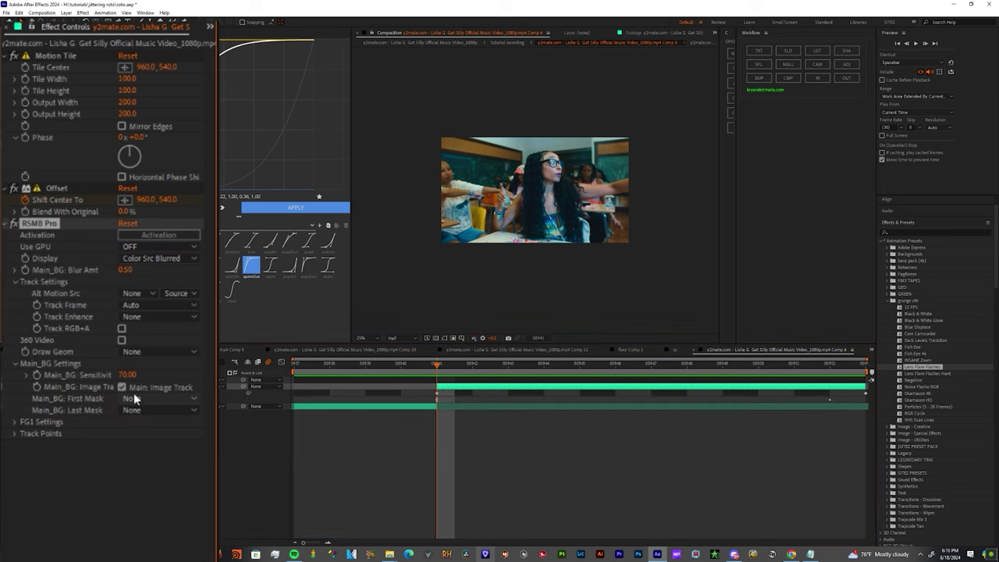
{"action": "key", "text": "space"}
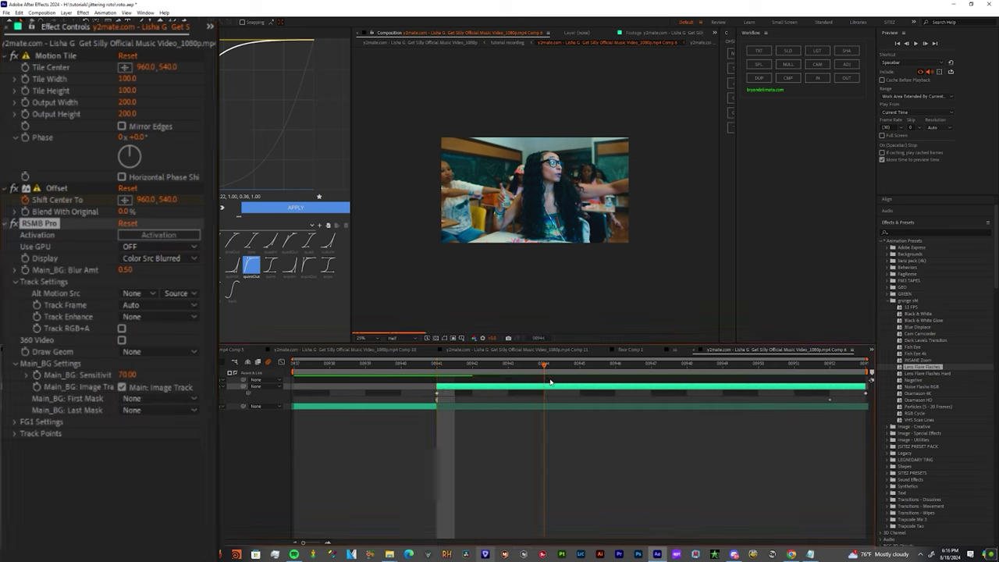
{"action": "key", "text": "space"}
- Apply the Posterize Time effect to the background clip and set its frame rate to 12
{"action": "key", "text": "ctrl+space"}
{"action": "type", "text": "poster"}
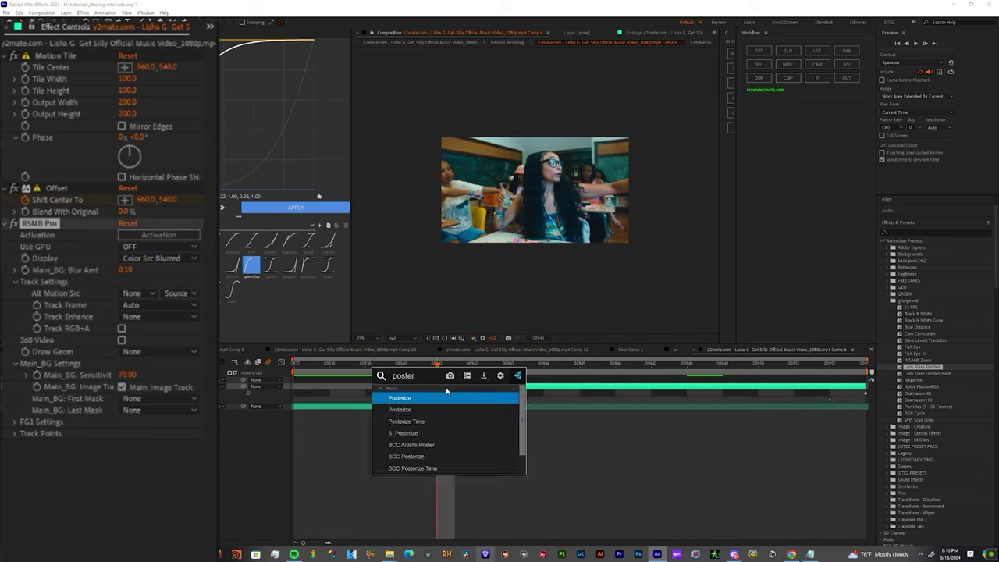
{"action": "key", "text": "Down"}
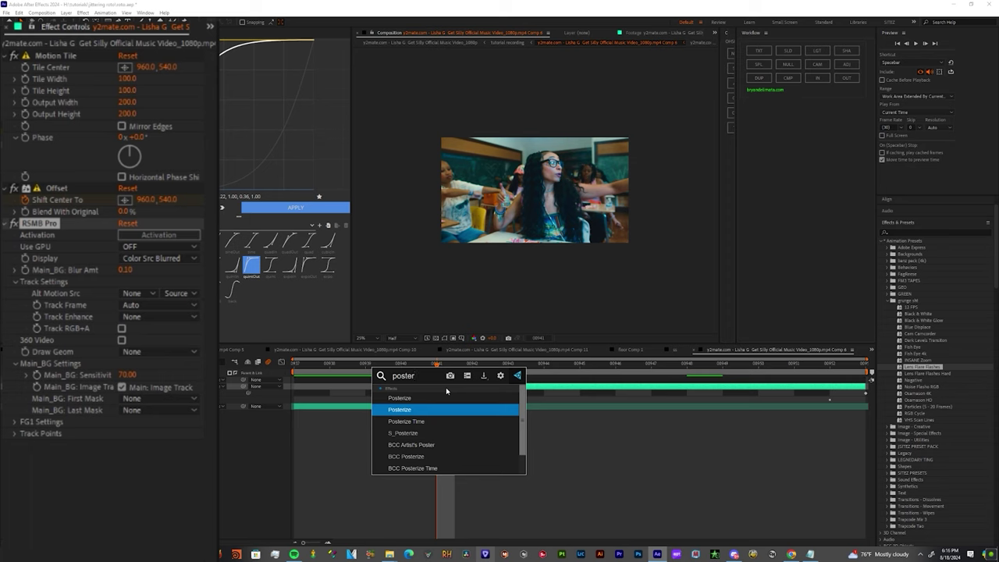
{"action": "key", "text": "Down"}
{"action": "key", "text": "Return"}
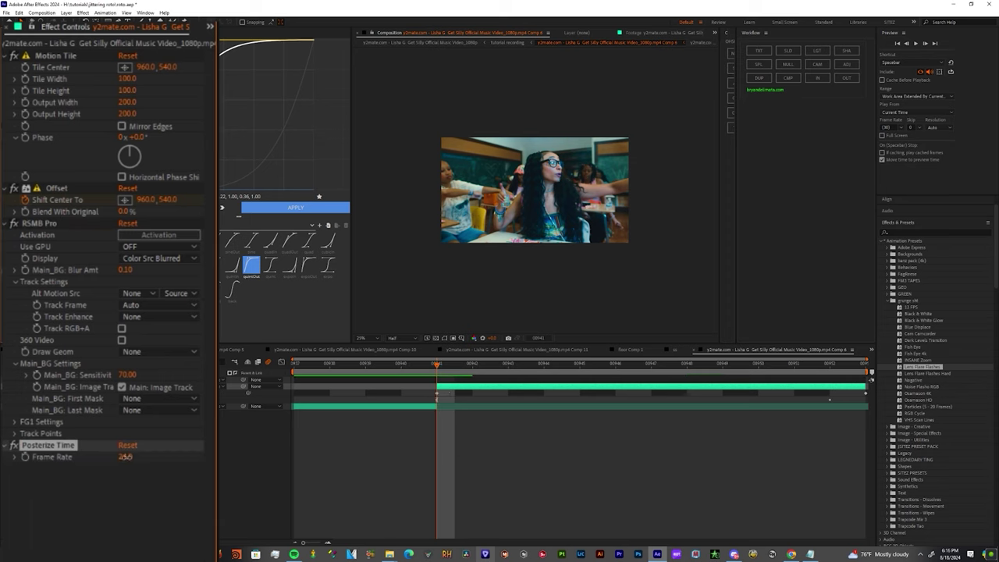
{"action": "left_click", "coordinate": [125, 457]}
{"action": "type", "text": "12"}
{"action": "key", "text": "Return"}
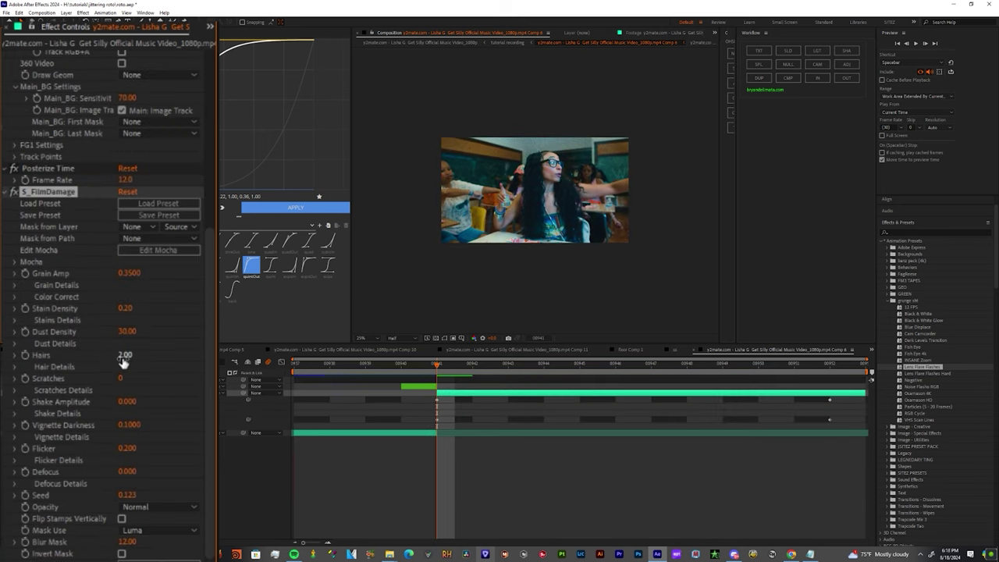
- Try a Hairs value of 7 in the S_FilmDamage effect and preview the background clip
{"action": "left_click_drag", "start_coordinate": [126, 361], "coordinate": [156, 363]}
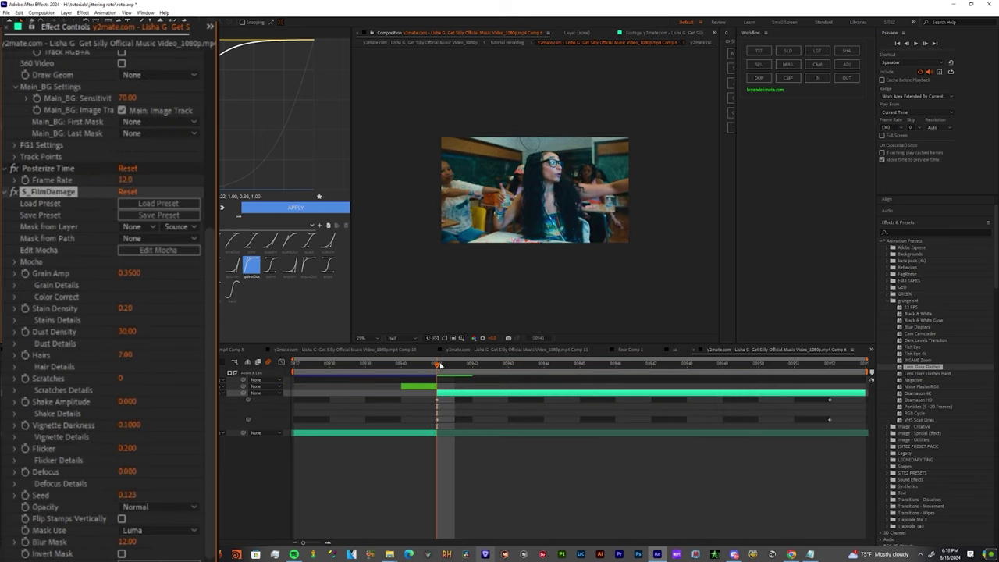
{"action": "key", "text": "space"}
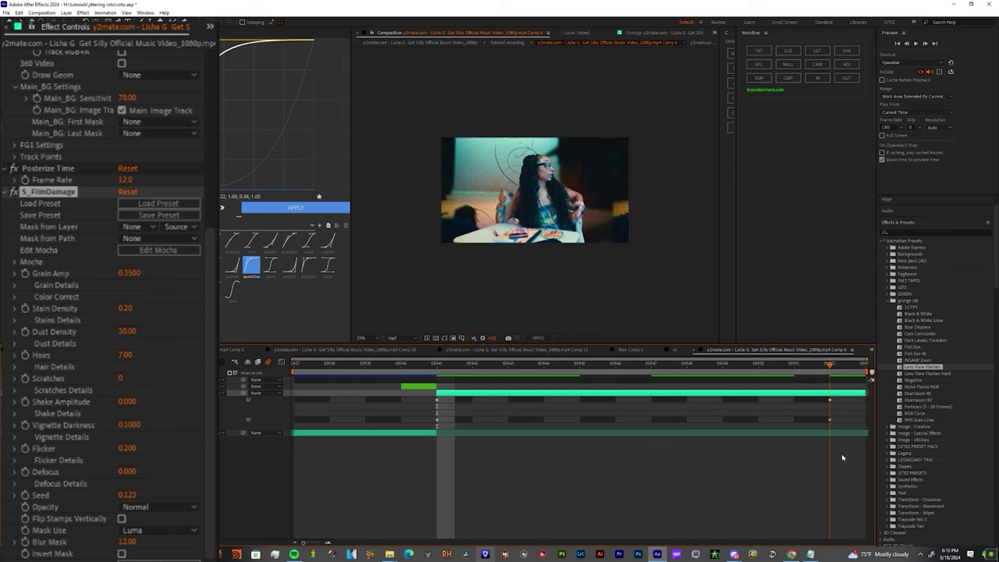
- Look through the grunge animation presets, including Particles, Lens Flare Flashes, Cam Camcorder and Fish Eye
{"action": "left_click", "coordinate": [929, 407]}
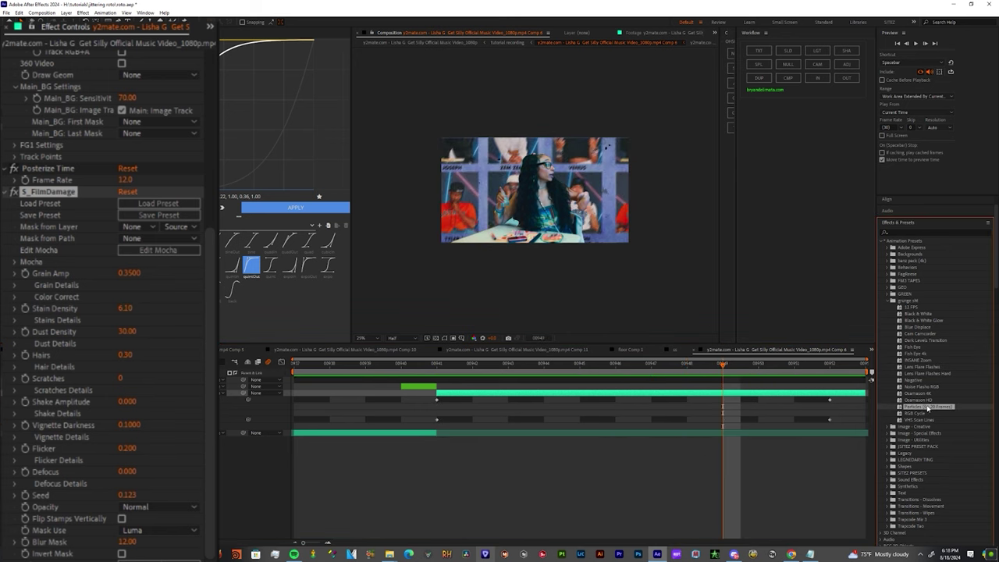
{"action": "left_click", "coordinate": [920, 367]}
{"action": "left_click", "coordinate": [922, 373]}
{"action": "left_click", "coordinate": [917, 334]}
{"action": "left_click", "coordinate": [917, 347]}
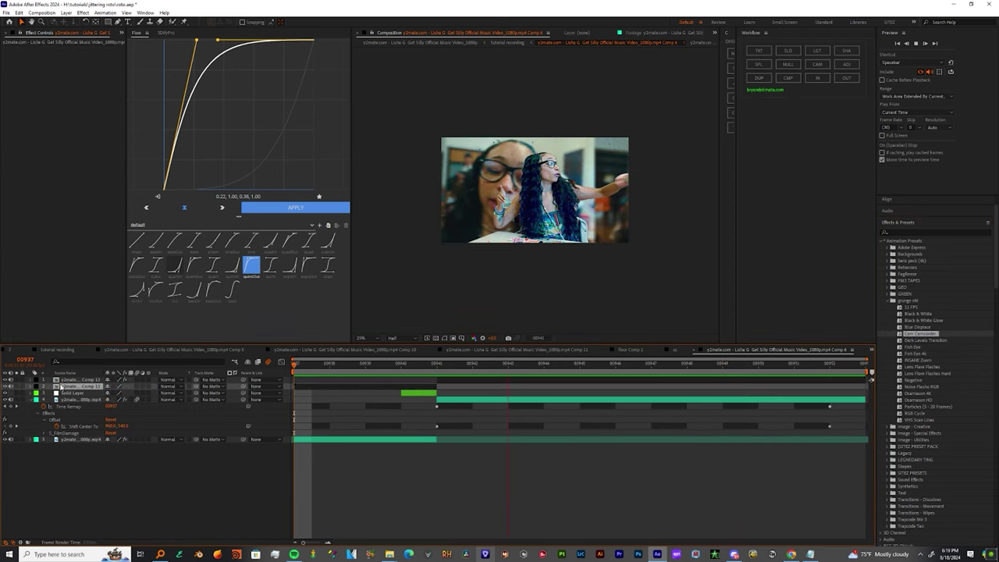
- Move the white solid layer to the top of the layer stack and open the tutorial recording composition
{"action": "left_click", "coordinate": [78, 392]}
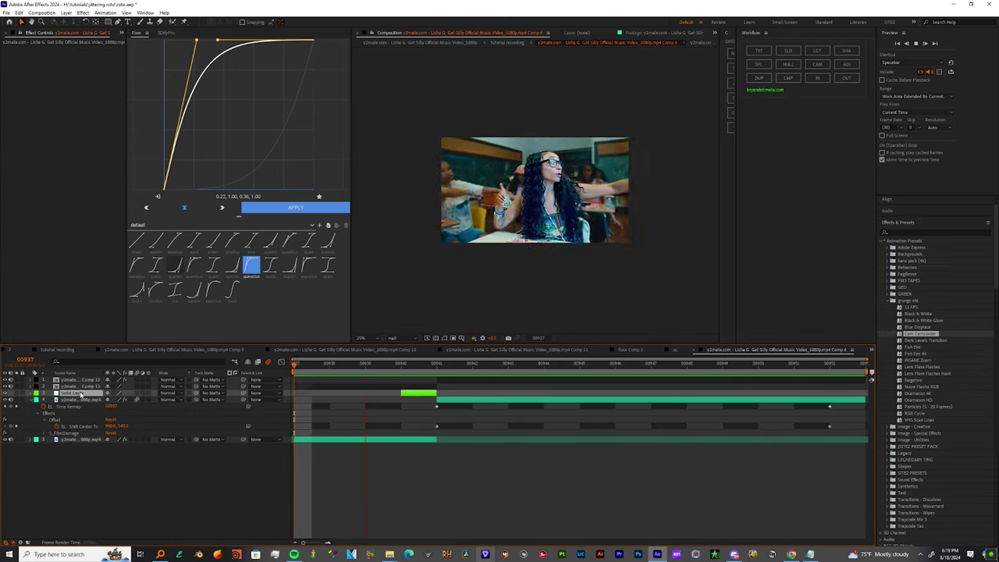
{"action": "left_click_drag", "start_coordinate": [69, 394], "coordinate": [70, 380]}
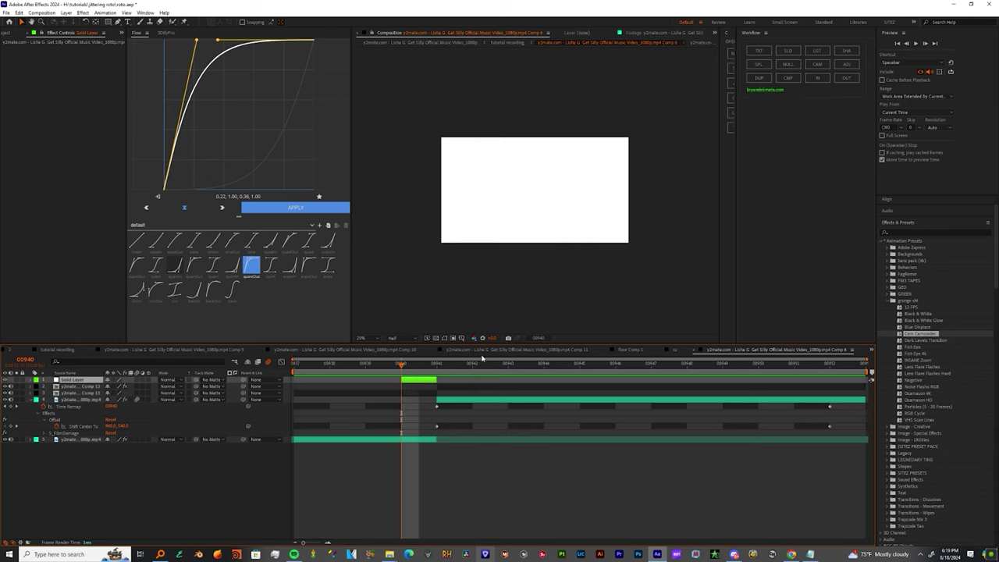
{"action": "left_click", "coordinate": [57, 349]}
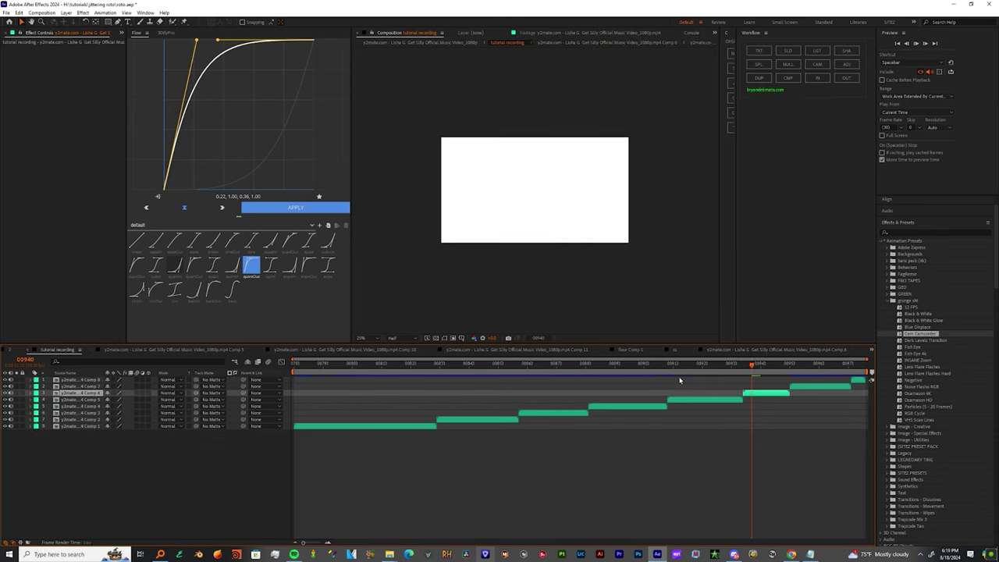